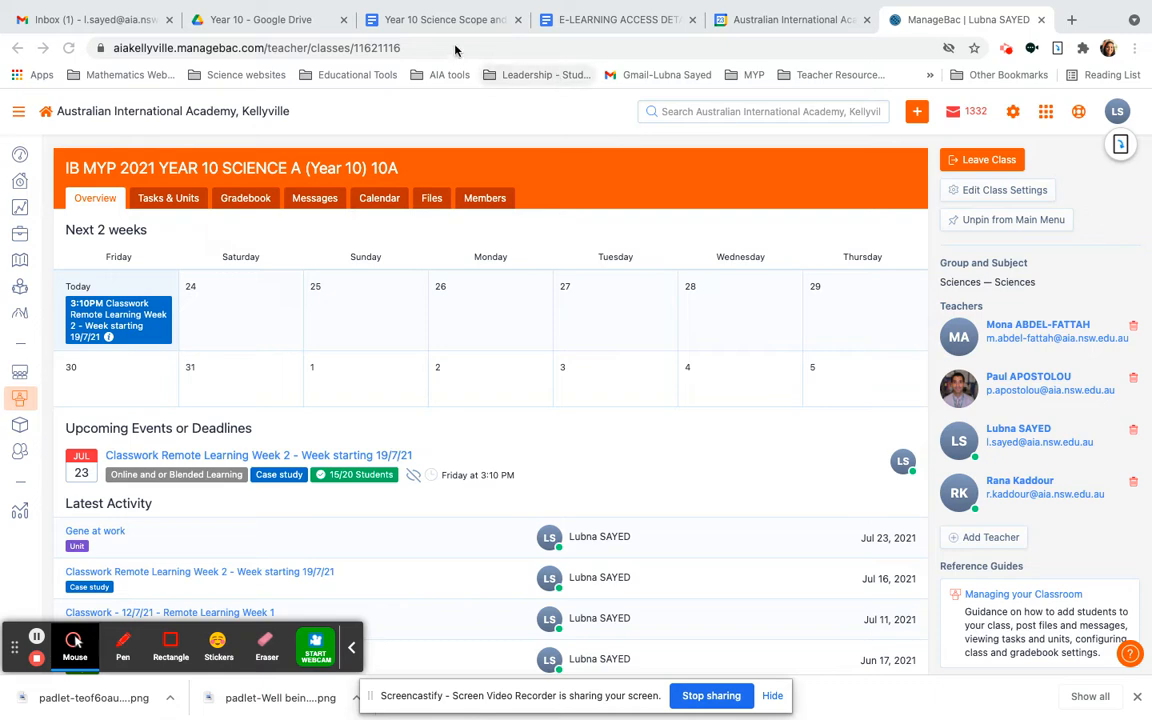
Review the Year 10 Science Scope and Sequence 2021 document in Google Docs, then return to ManageBac
{"action": "left_click", "coordinate": [448, 22]}
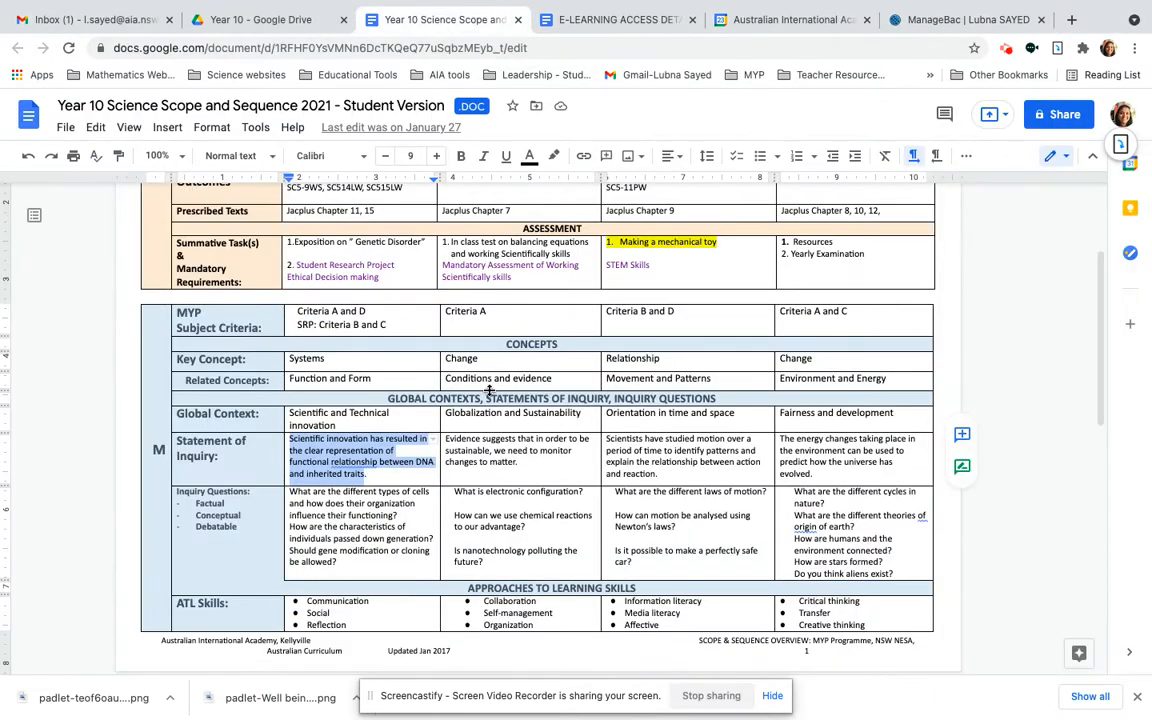
{"action": "scroll", "coordinate": [489, 388], "scroll_direction": "up", "scroll_amount": 3}
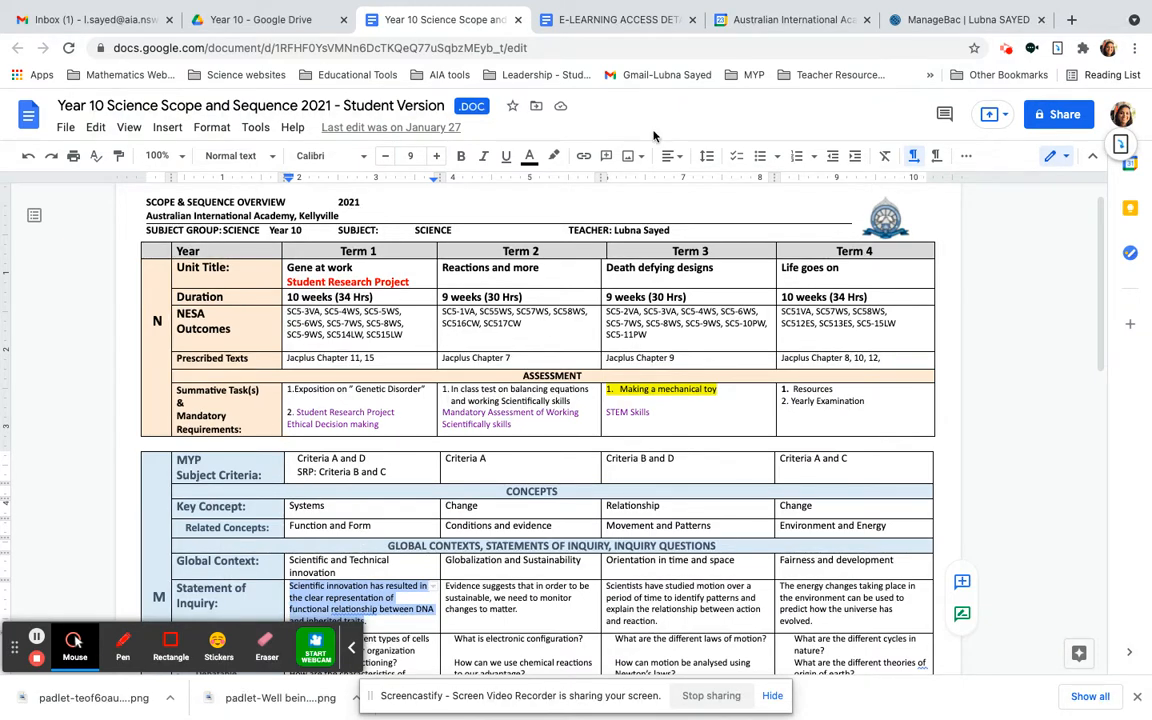
{"action": "left_click", "coordinate": [953, 20]}
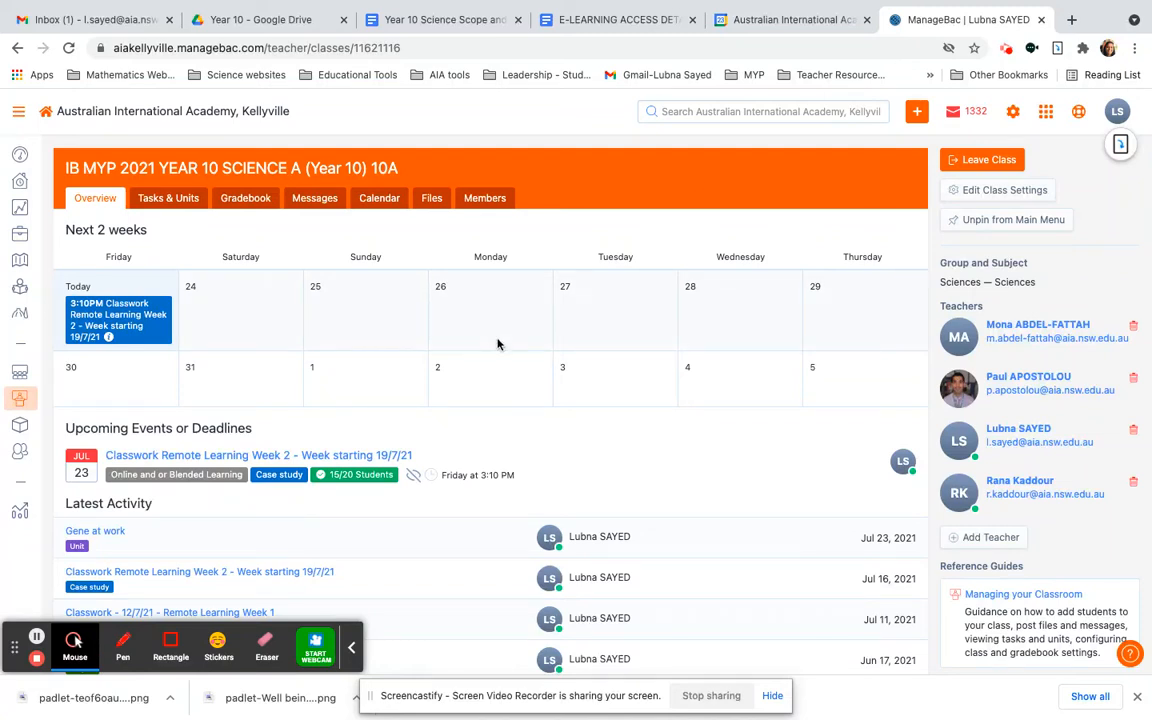
Open the planner of the Gene at work unit in the 2021 Year 10 Science A class
{"action": "mouse_move", "coordinate": [20, 395]}
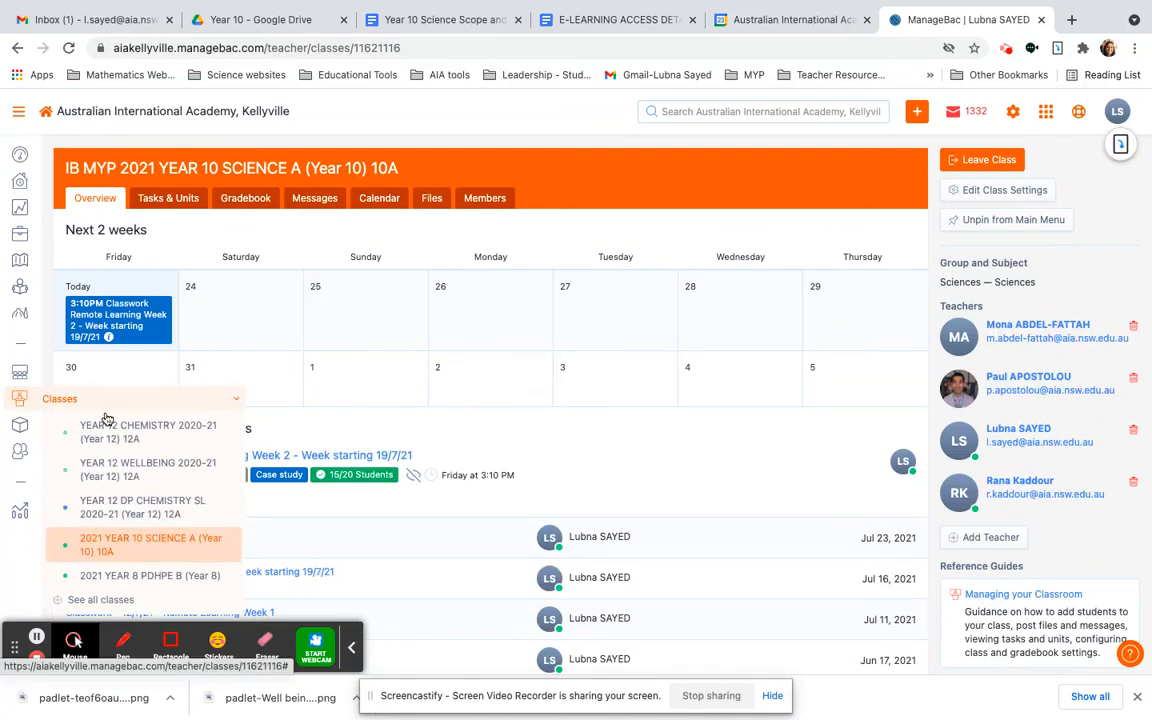
{"action": "left_click", "coordinate": [113, 545]}
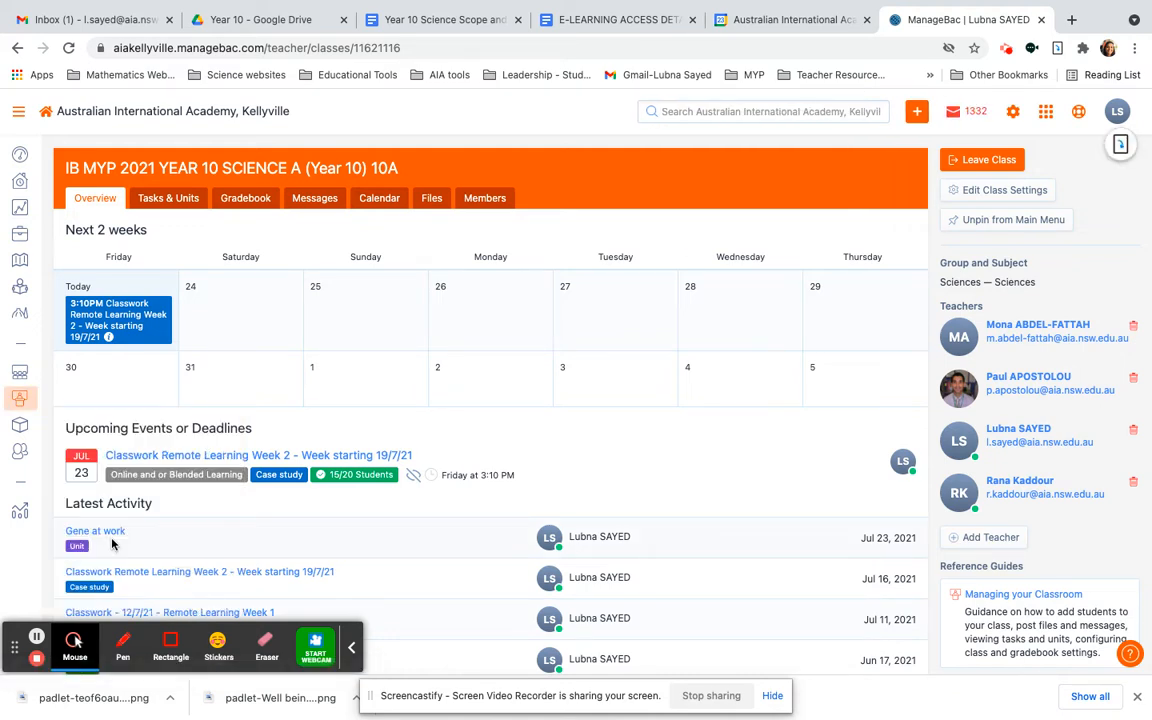
{"action": "left_click", "coordinate": [175, 205]}
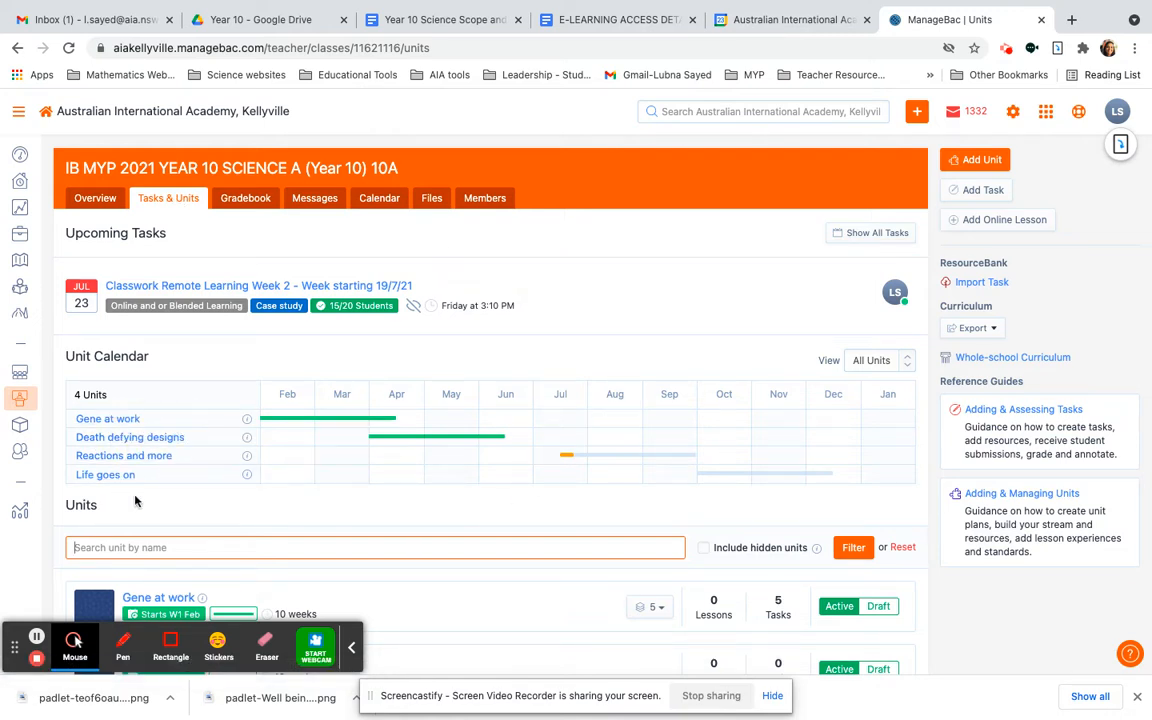
{"action": "left_click", "coordinate": [125, 425]}
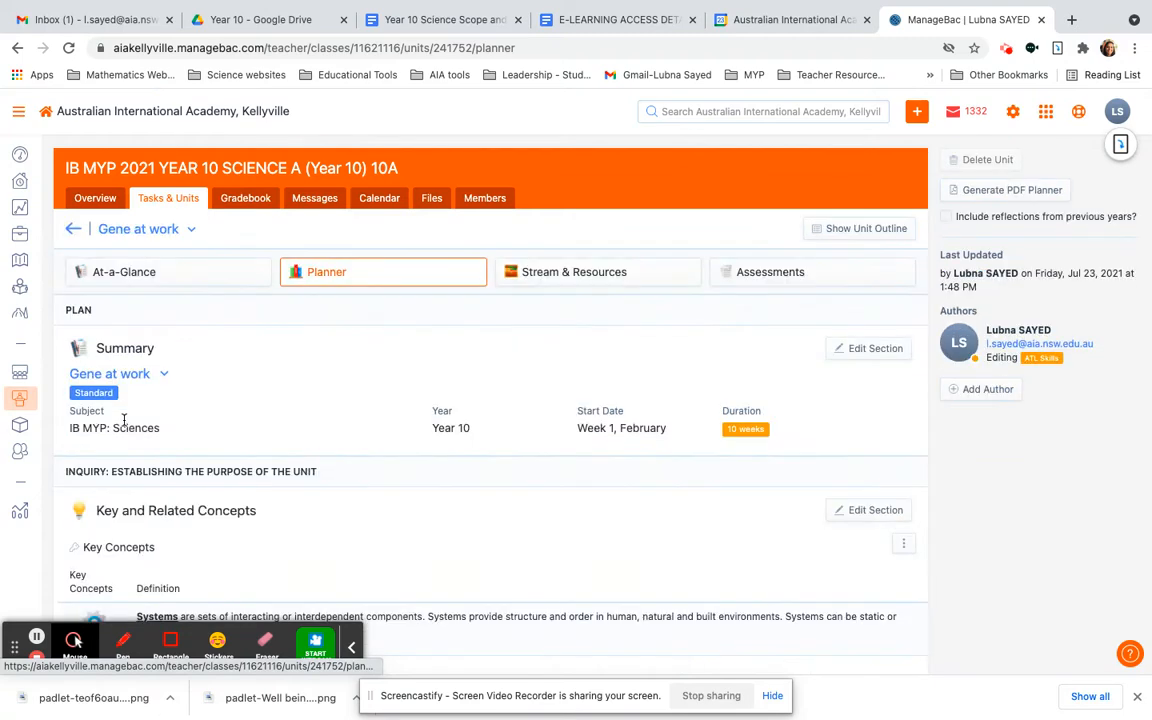
Examine the Gene at work planner's sections, from the summary and key concepts through inquiry, curriculum and ATL skills
{"action": "scroll", "coordinate": [443, 558], "scroll_direction": "down", "scroll_amount": 5}
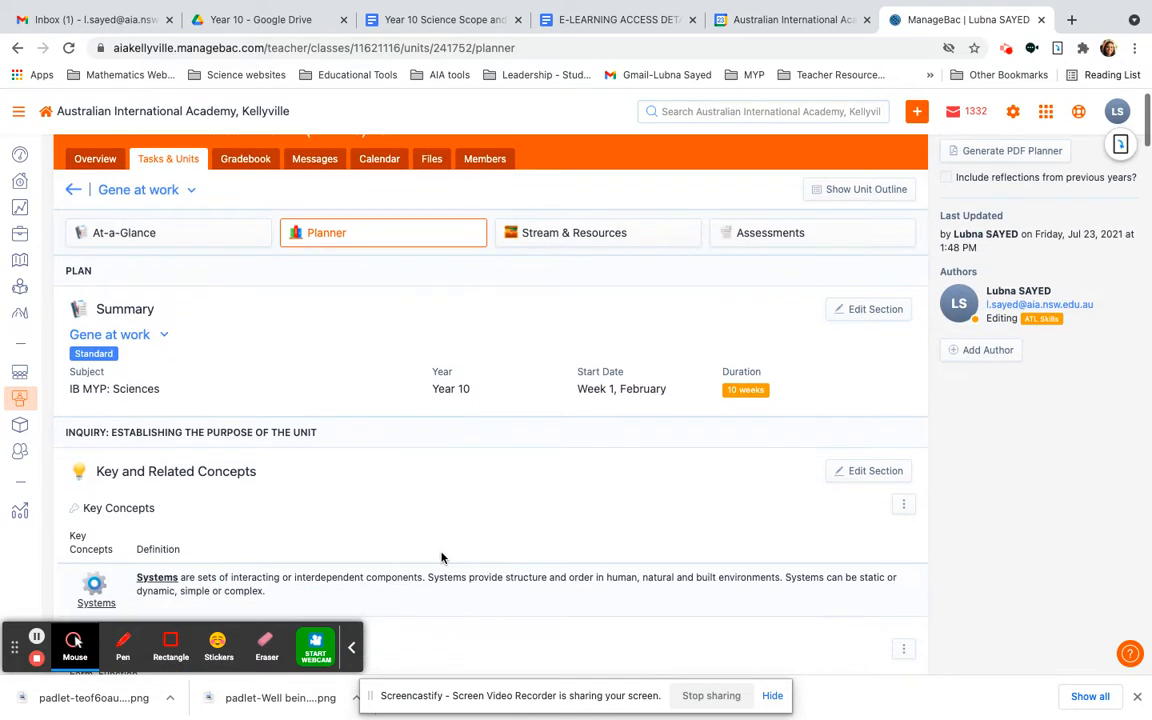
{"action": "scroll", "coordinate": [440, 560], "scroll_direction": "up", "scroll_amount": 4}
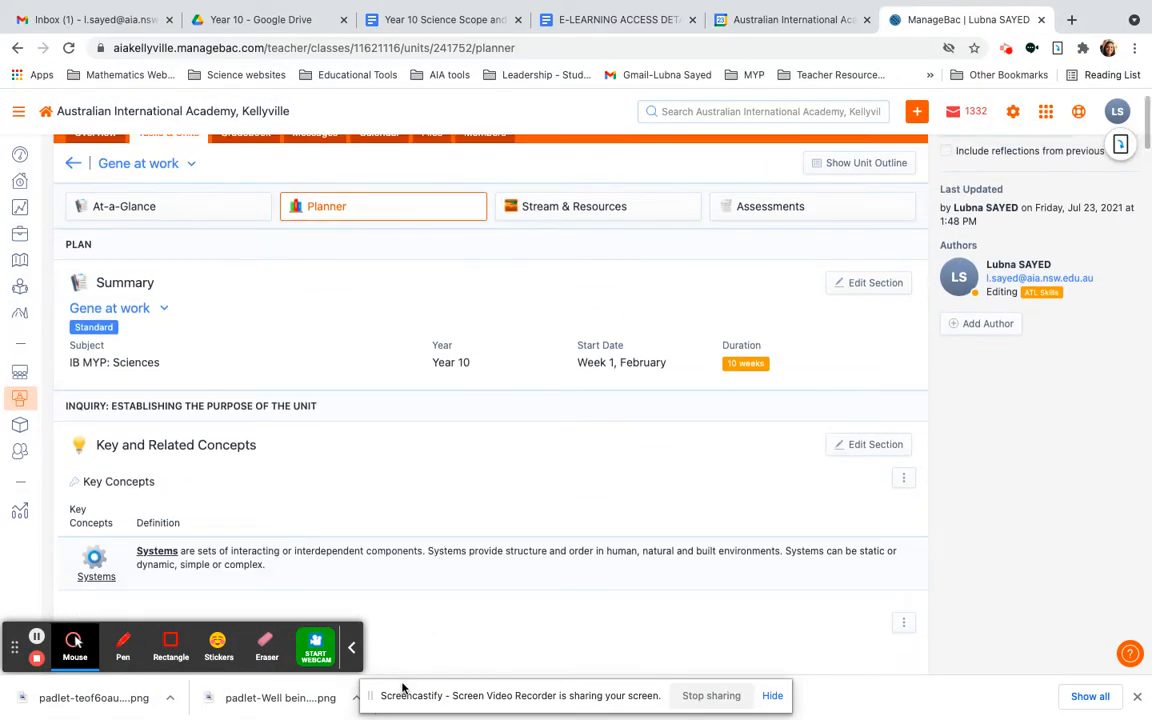
{"action": "scroll", "coordinate": [473, 518], "scroll_direction": "down", "scroll_amount": 2}
{"action": "scroll", "coordinate": [473, 518], "scroll_direction": "down", "scroll_amount": 10}
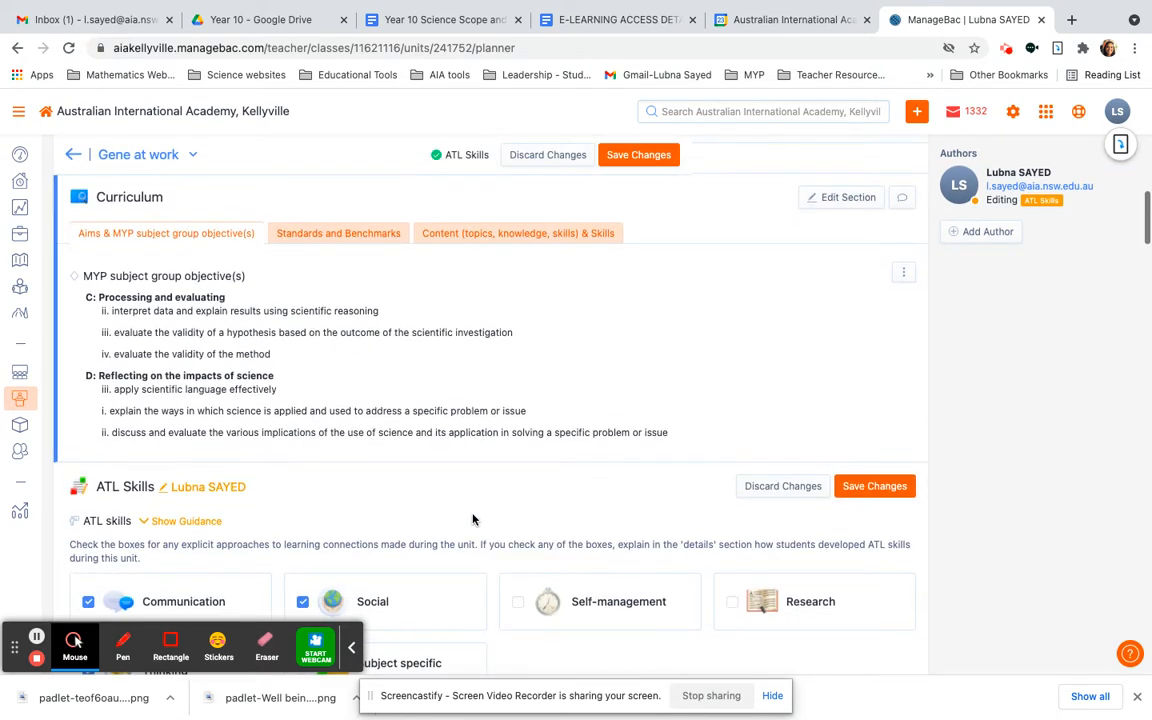
{"action": "scroll", "coordinate": [473, 518], "scroll_direction": "up", "scroll_amount": 10}
{"action": "scroll", "coordinate": [473, 518], "scroll_direction": "up", "scroll_amount": 1}
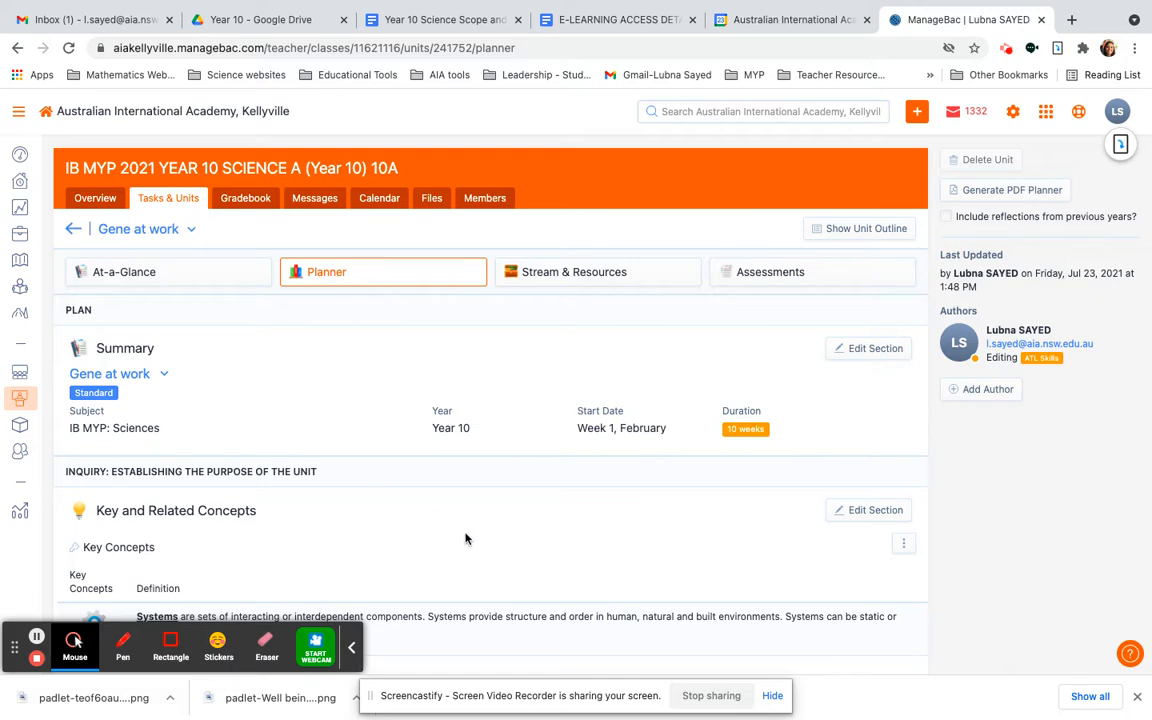
{"action": "scroll", "coordinate": [465, 538], "scroll_direction": "down", "scroll_amount": 1}
{"action": "scroll", "coordinate": [465, 538], "scroll_direction": "down", "scroll_amount": 1}
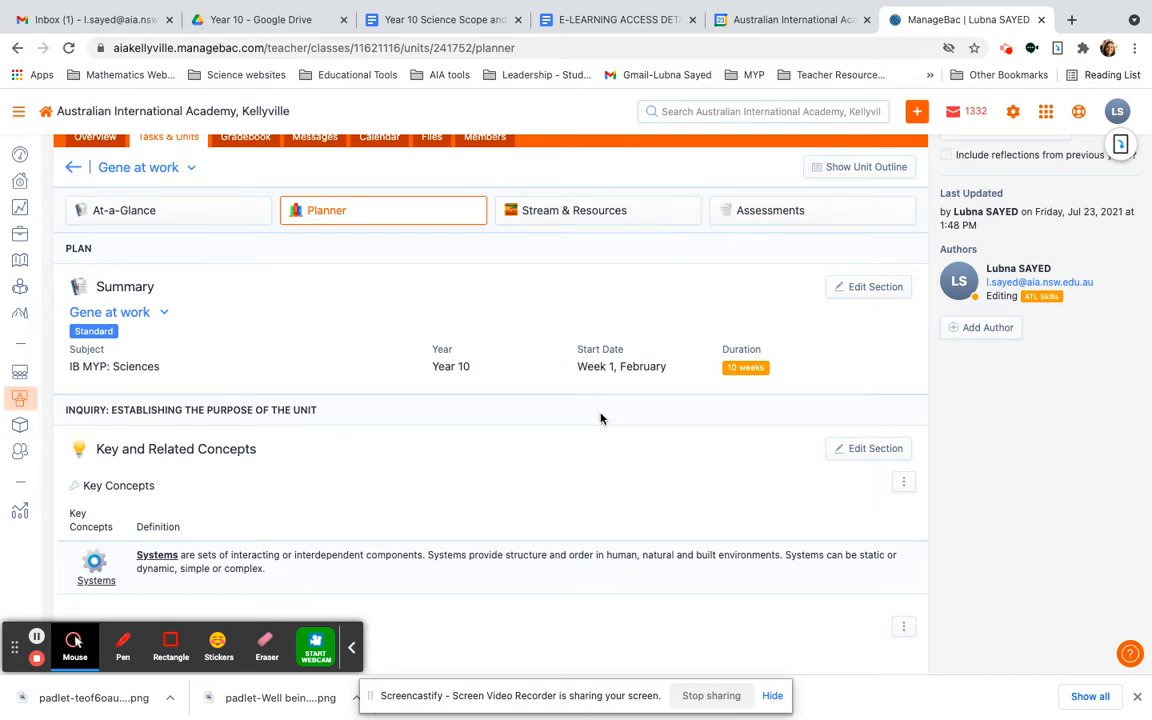
{"action": "scroll", "coordinate": [600, 418], "scroll_direction": "down", "scroll_amount": 3}
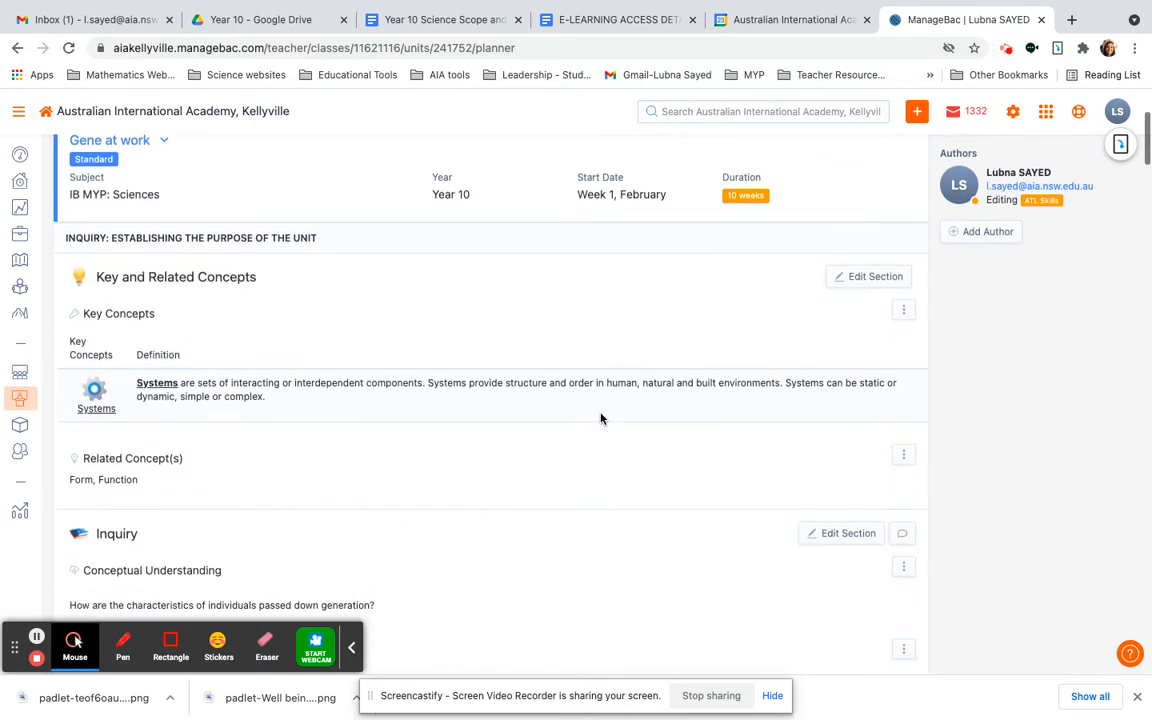
{"action": "scroll", "coordinate": [600, 418], "scroll_direction": "down", "scroll_amount": 2}
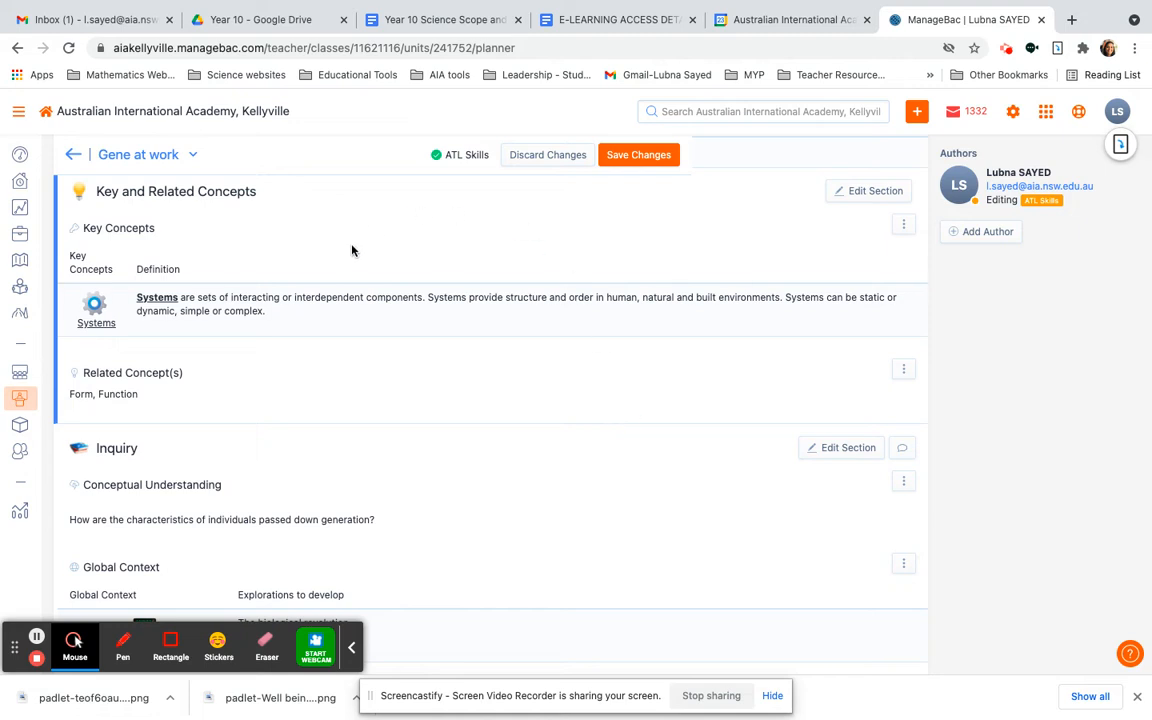
{"action": "scroll", "coordinate": [280, 417], "scroll_direction": "up", "scroll_amount": 3}
{"action": "scroll", "coordinate": [280, 418], "scroll_direction": "down", "scroll_amount": 2}
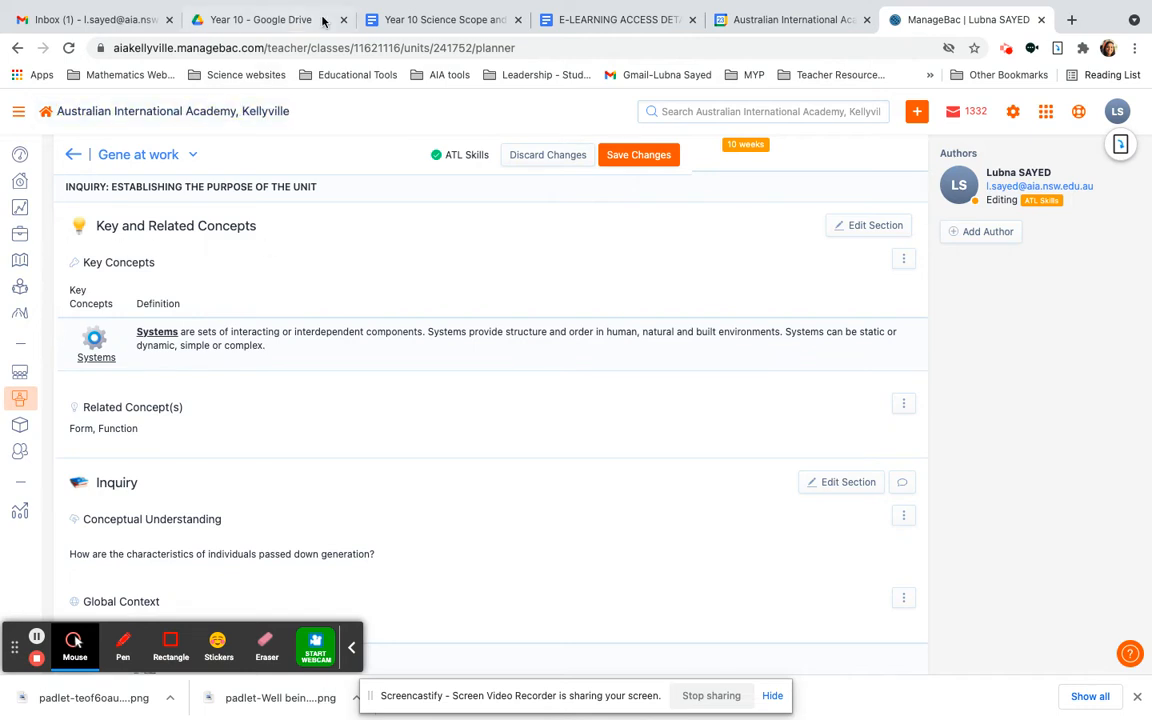
Check the Term 1 concepts and statement of inquiry in the Google Docs scope and sequence, then return to ManageBac
{"action": "left_click", "coordinate": [435, 20]}
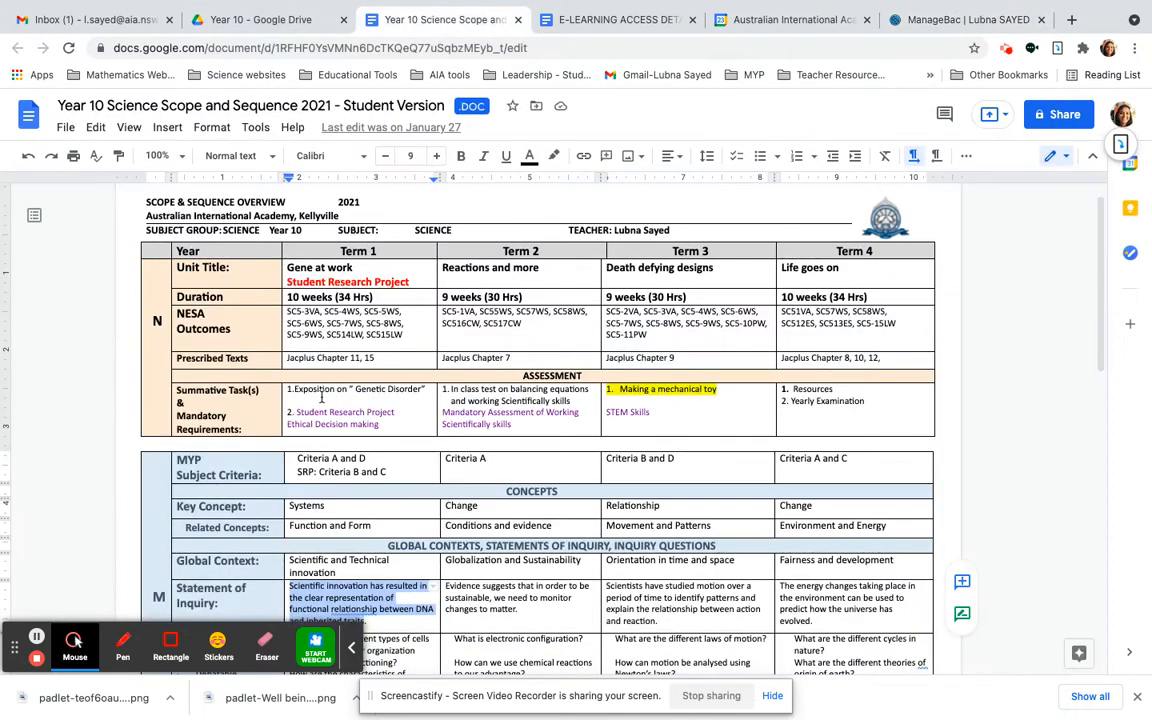
{"action": "scroll", "coordinate": [355, 460], "scroll_direction": "down", "scroll_amount": 3}
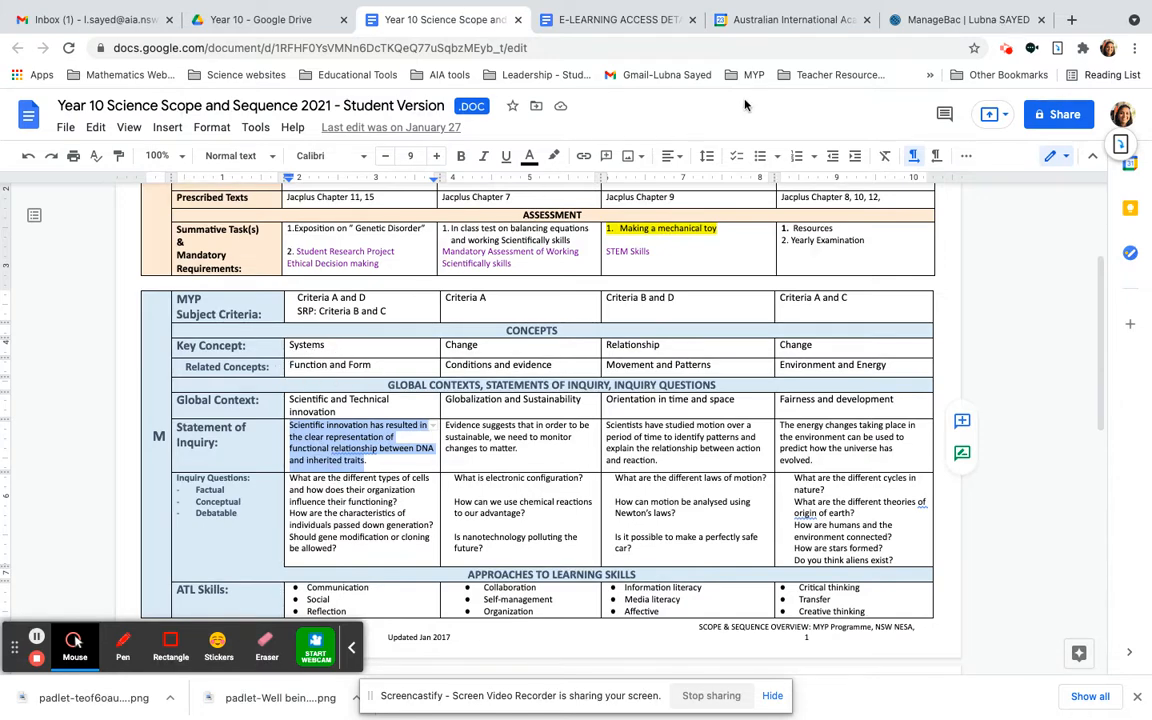
{"action": "left_click", "coordinate": [928, 14]}
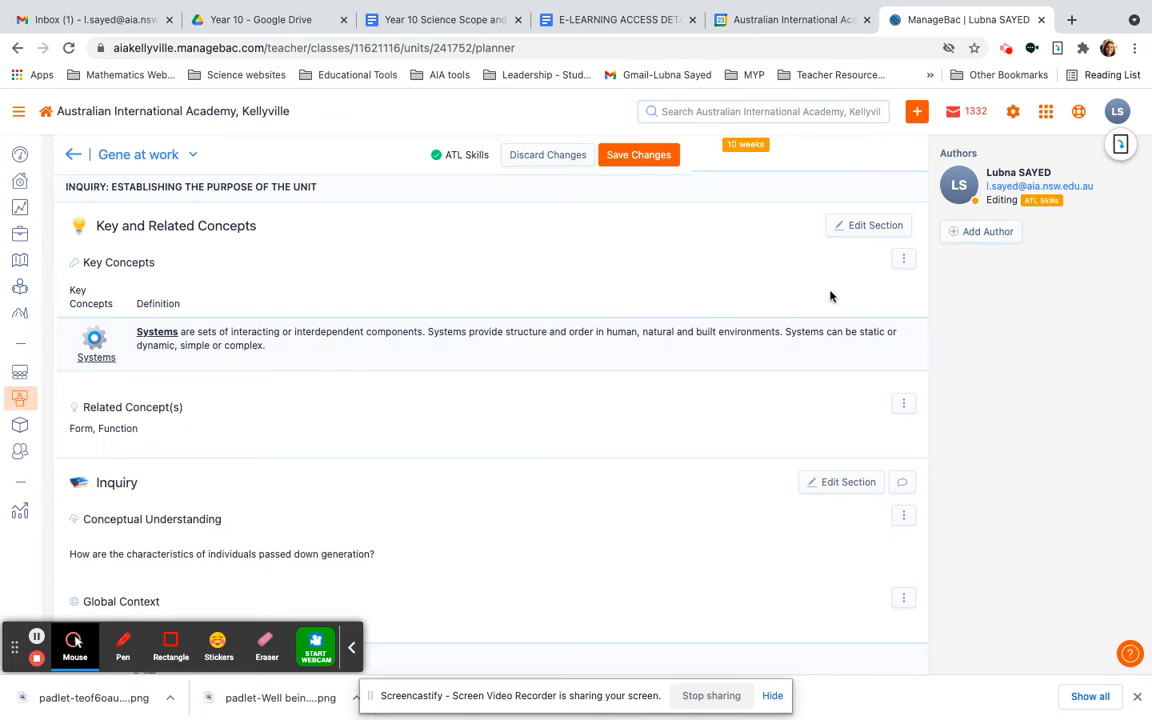
Open the Key and Related Concepts section for editing and review its key concept and related concept selections
{"action": "left_click", "coordinate": [858, 234]}
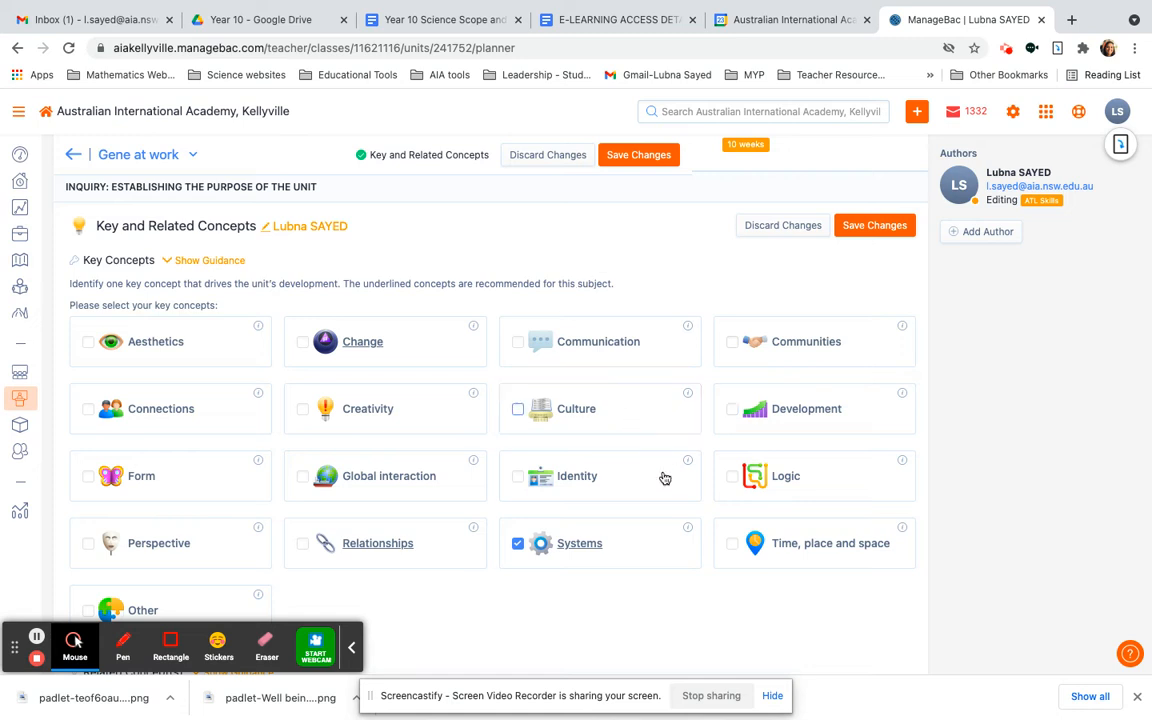
{"action": "scroll", "coordinate": [617, 638], "scroll_direction": "down", "scroll_amount": 1}
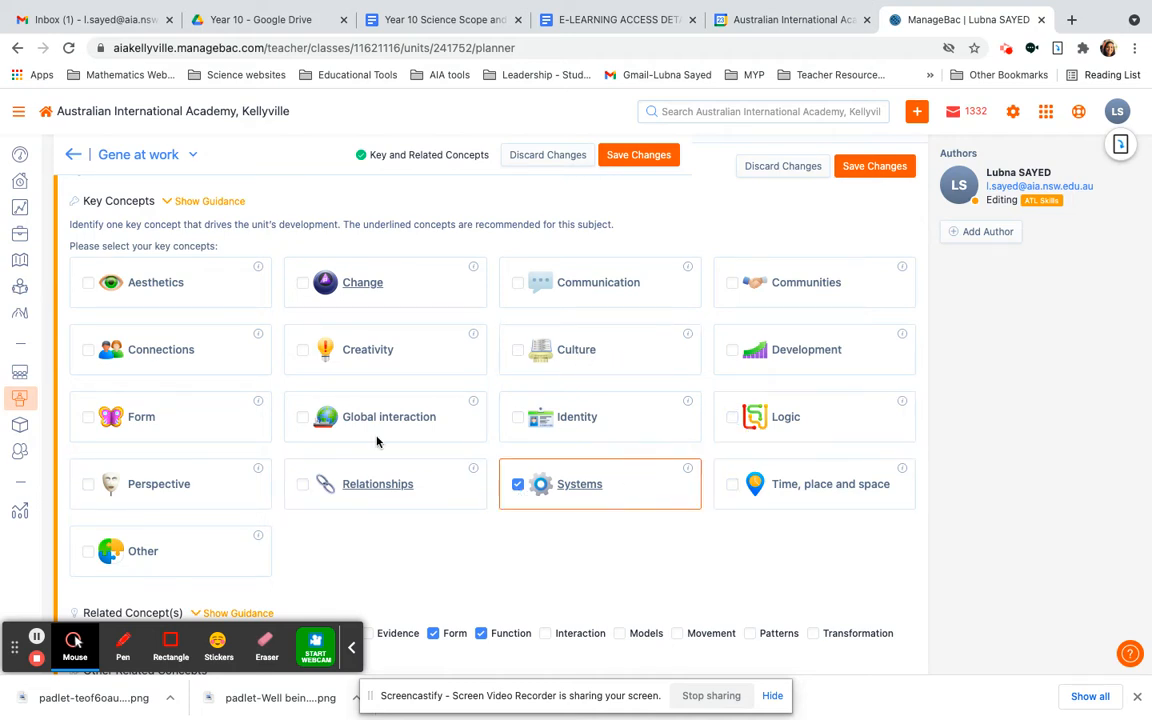
{"action": "scroll", "coordinate": [620, 543], "scroll_direction": "down", "scroll_amount": 2}
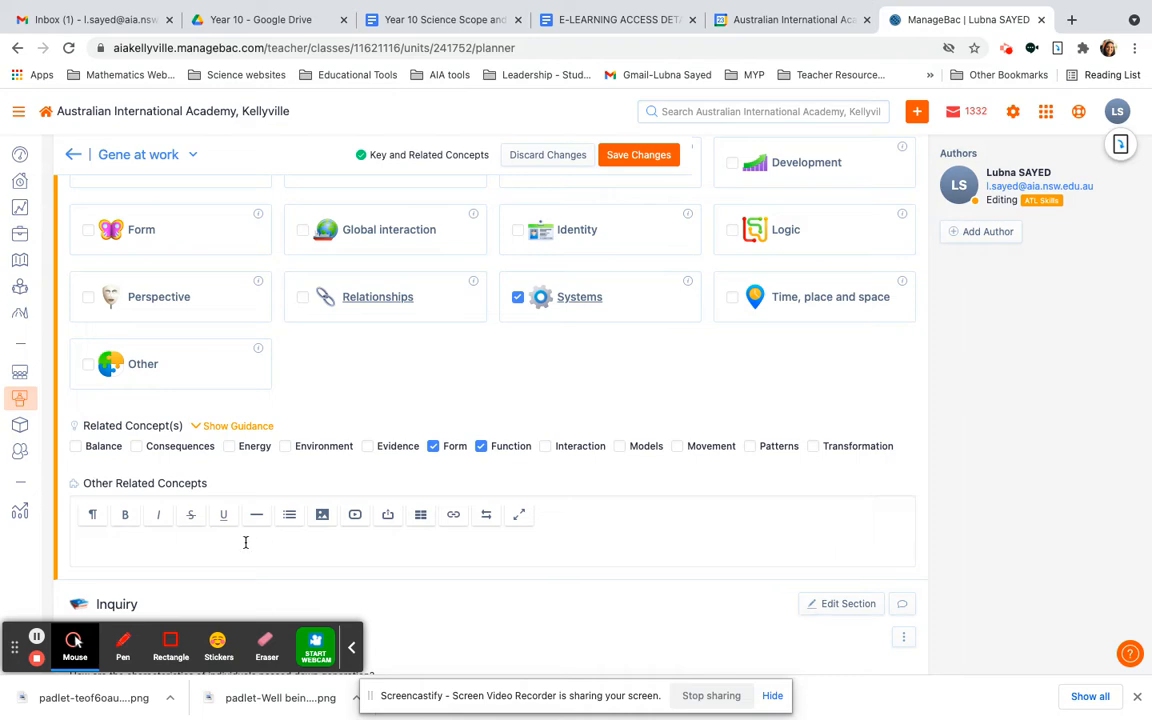
{"action": "scroll", "coordinate": [312, 548], "scroll_direction": "up", "scroll_amount": 3}
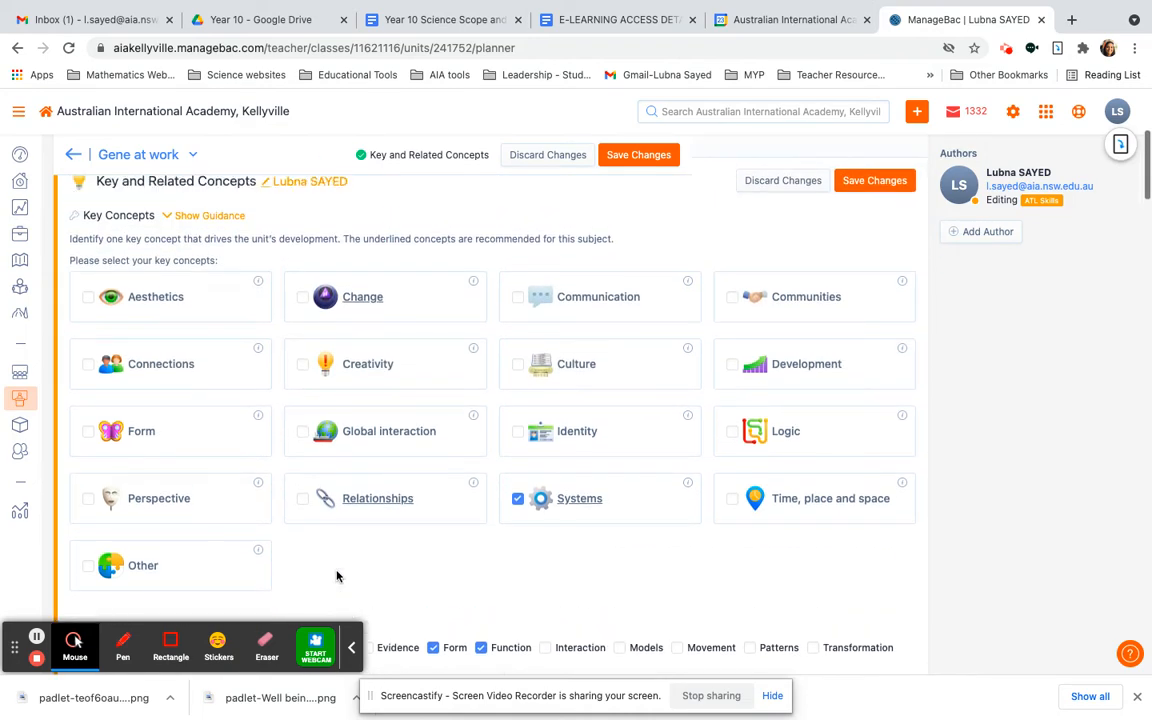
Show the guidance for Key Concepts and read its From Principles into Practice text
{"action": "left_click", "coordinate": [200, 216]}
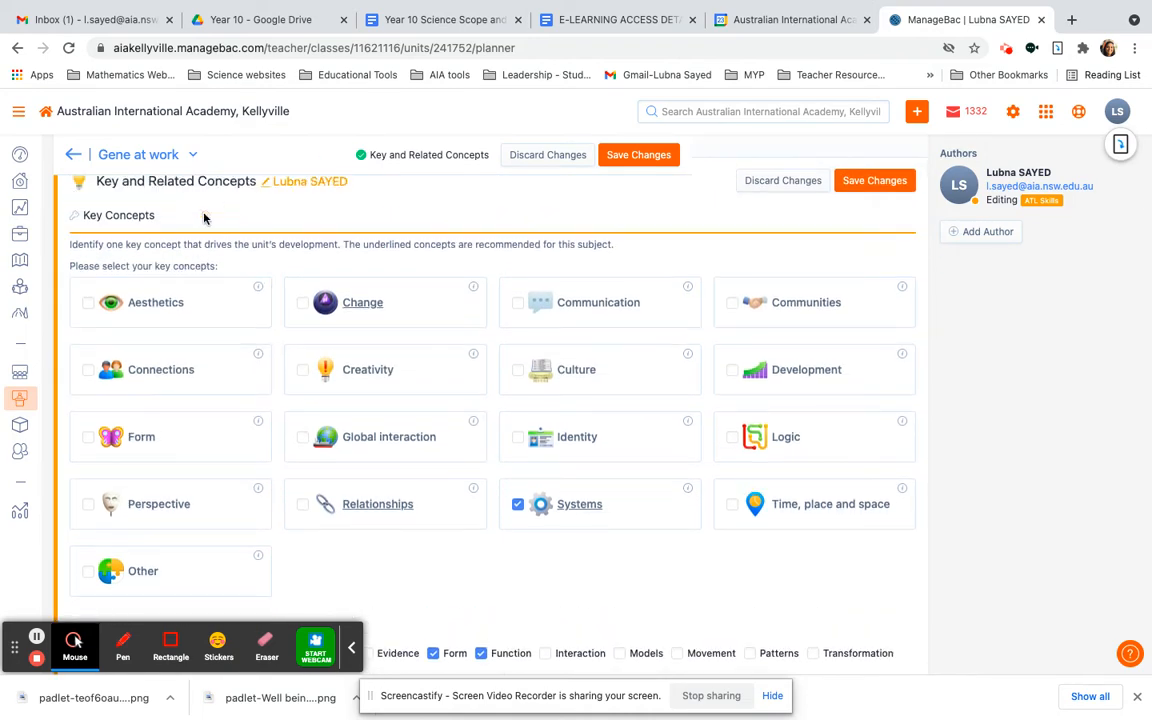
{"action": "scroll", "coordinate": [372, 365], "scroll_direction": "down", "scroll_amount": 1}
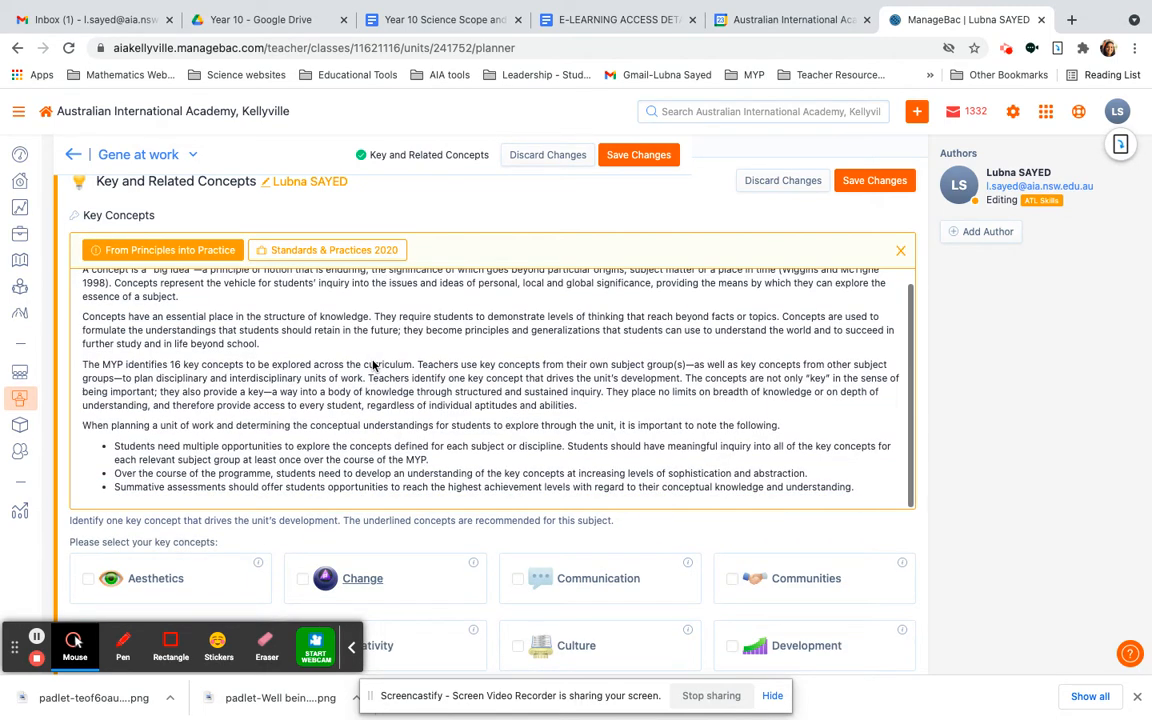
{"action": "scroll", "coordinate": [372, 366], "scroll_direction": "up", "scroll_amount": 1}
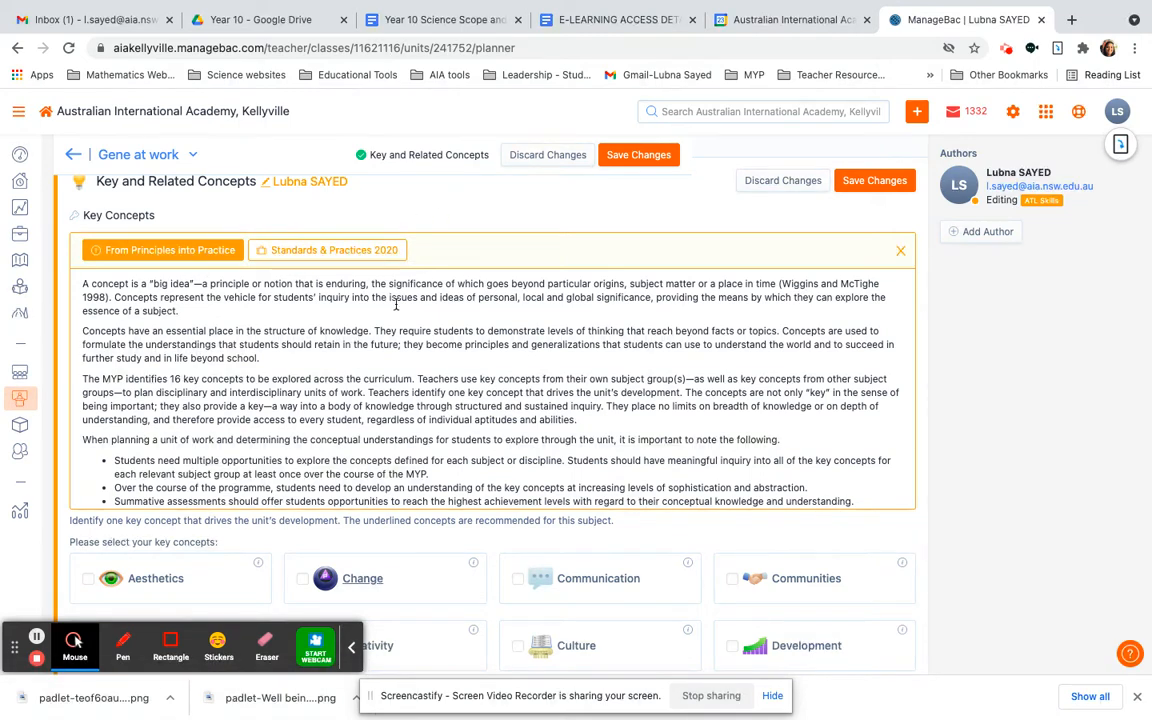
{"action": "scroll", "coordinate": [384, 389], "scroll_direction": "down", "scroll_amount": 1}
{"action": "scroll", "coordinate": [384, 389], "scroll_direction": "up", "scroll_amount": 1}
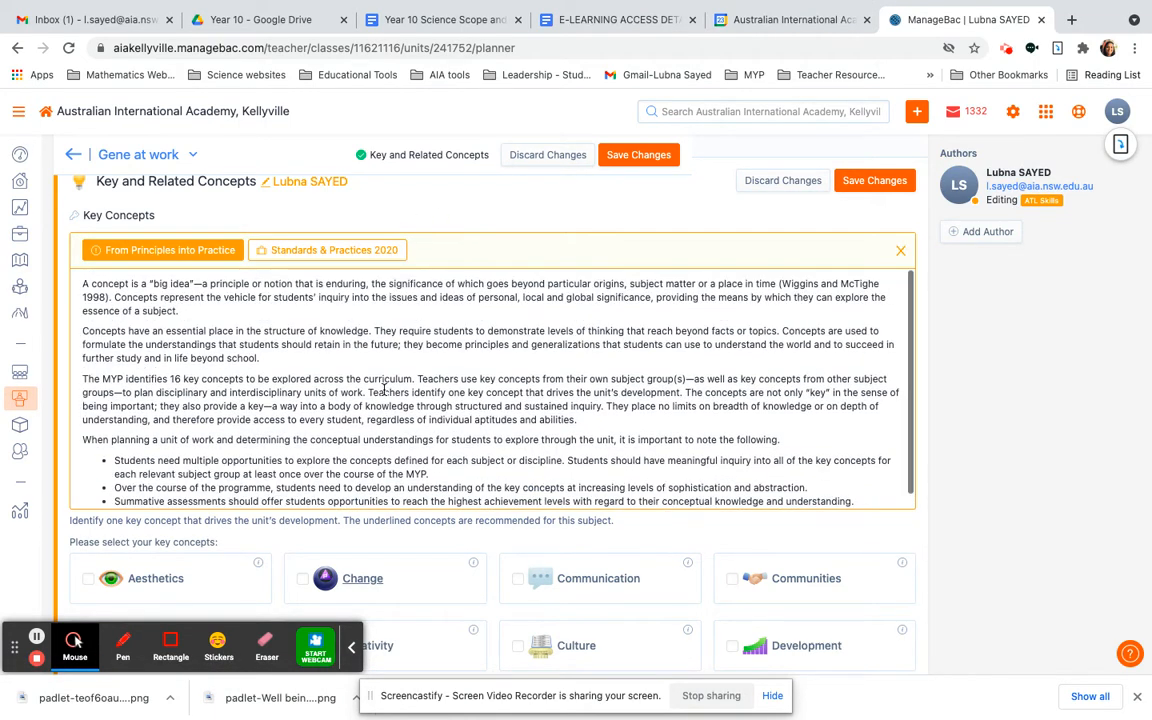
{"action": "scroll", "coordinate": [384, 389], "scroll_direction": "down", "scroll_amount": 1}
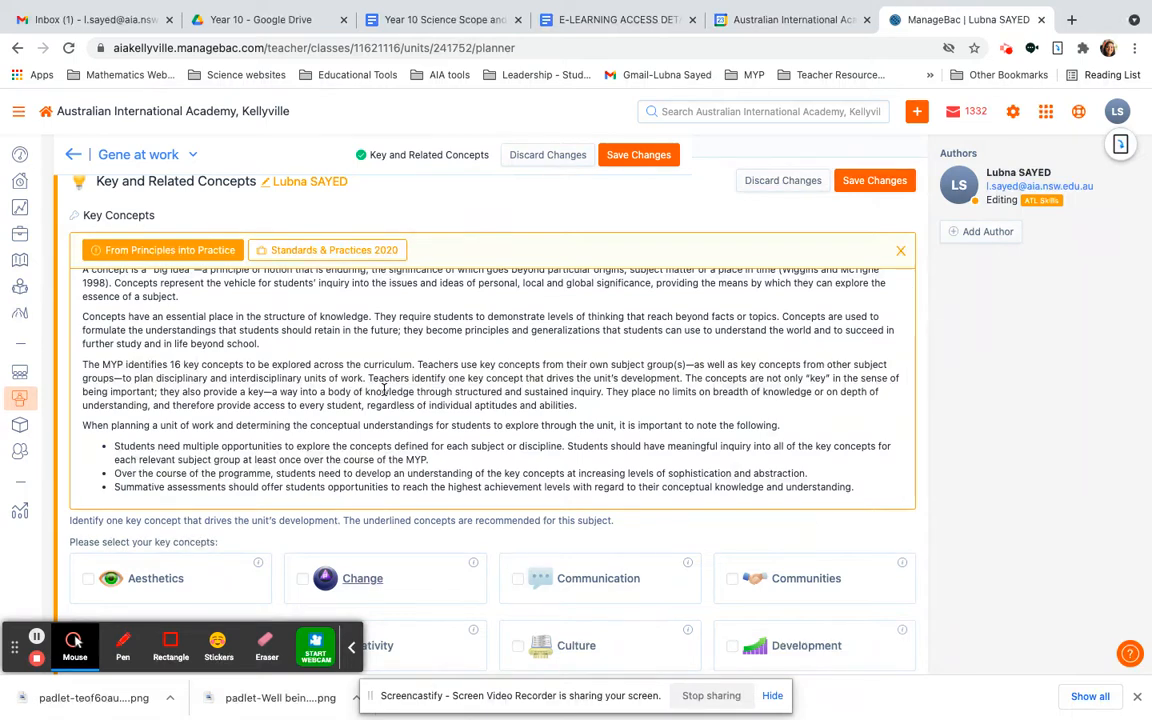
{"action": "scroll", "coordinate": [384, 389], "scroll_direction": "up", "scroll_amount": 1}
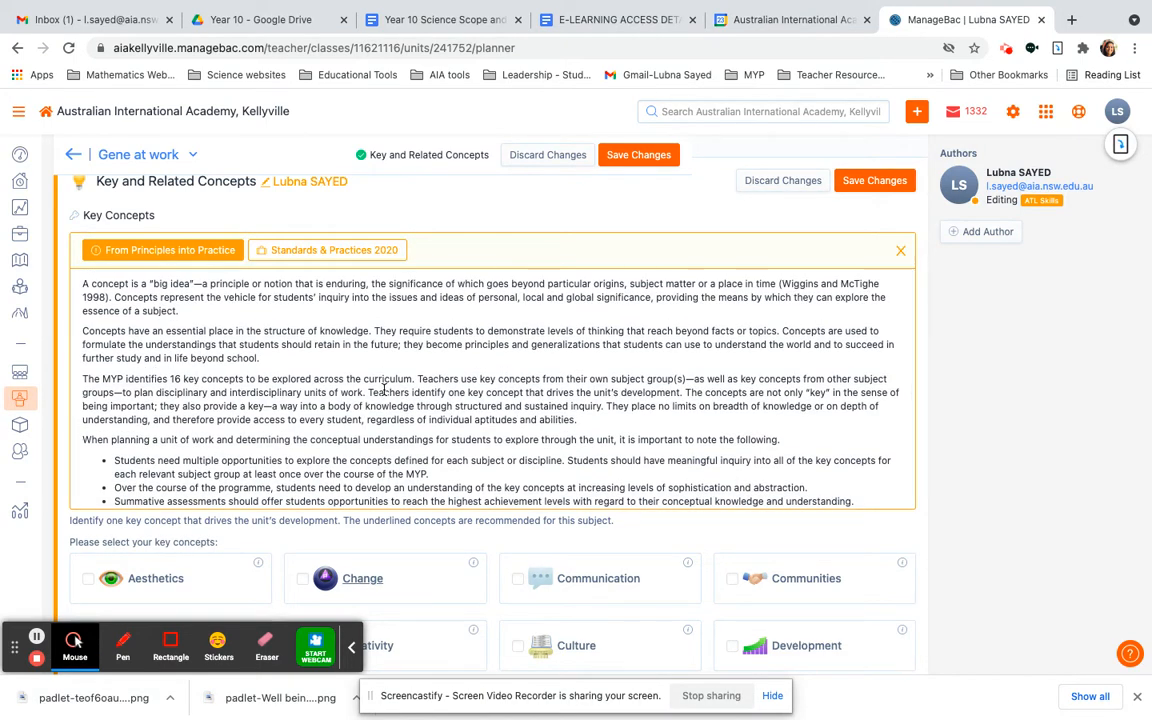
{"action": "scroll", "coordinate": [384, 389], "scroll_direction": "down", "scroll_amount": 1}
{"action": "scroll", "coordinate": [384, 389], "scroll_direction": "up", "scroll_amount": 1}
{"action": "scroll", "coordinate": [384, 389], "scroll_direction": "down", "scroll_amount": 1}
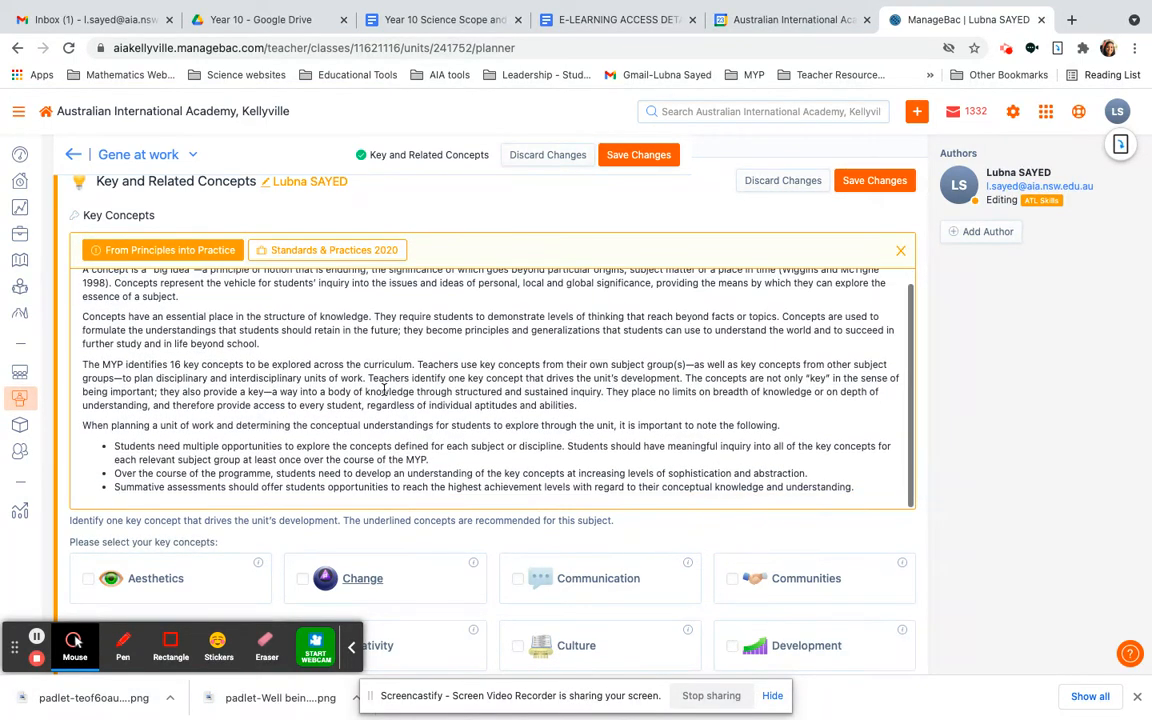
Check the selected concepts and save the Key and Related Concepts section
{"action": "scroll", "coordinate": [522, 470], "scroll_direction": "down", "scroll_amount": 3}
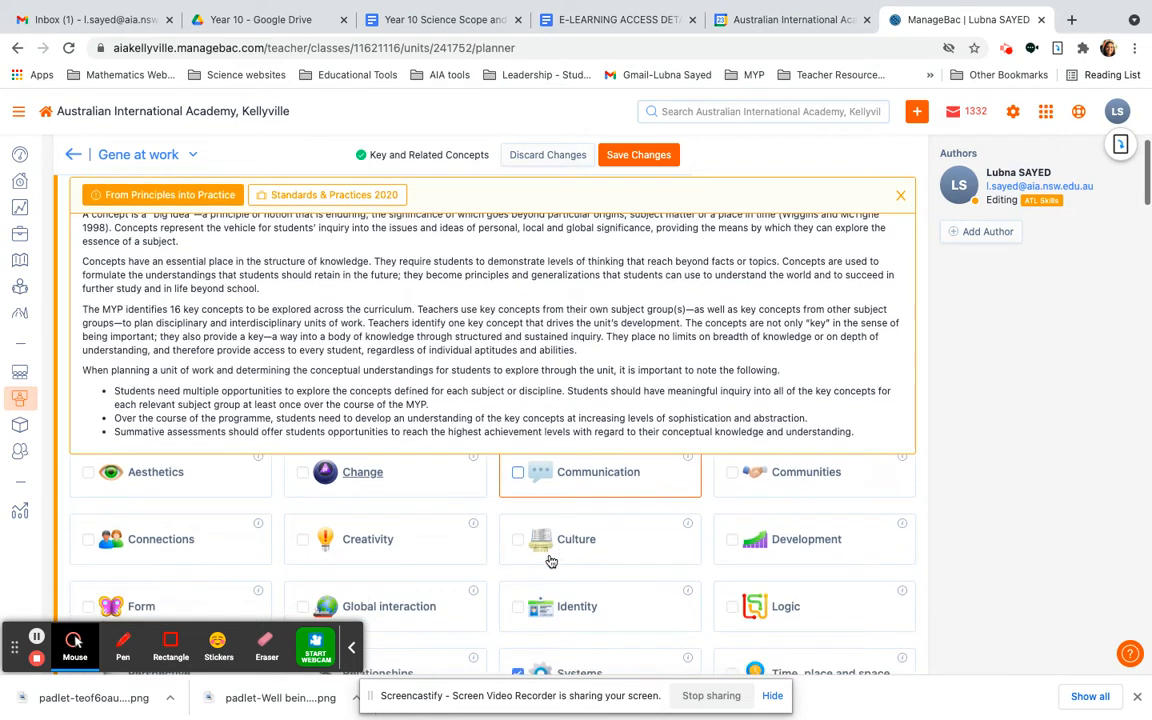
{"action": "scroll", "coordinate": [549, 560], "scroll_direction": "down", "scroll_amount": 1}
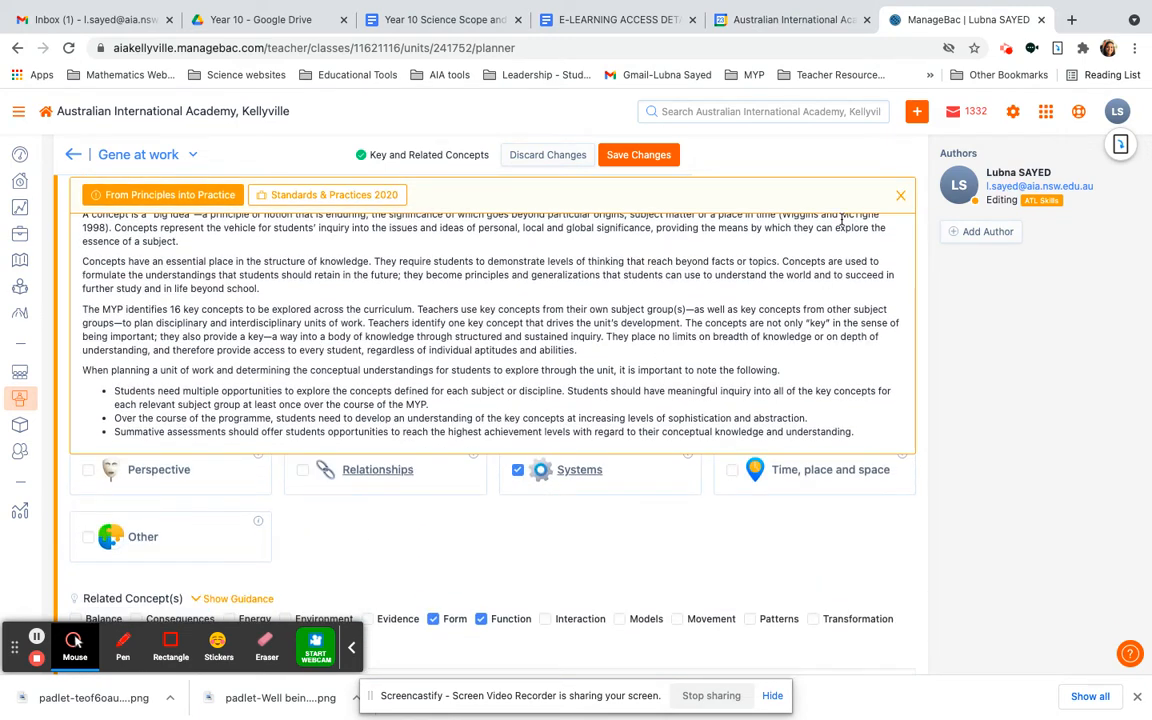
{"action": "left_click", "coordinate": [620, 155]}
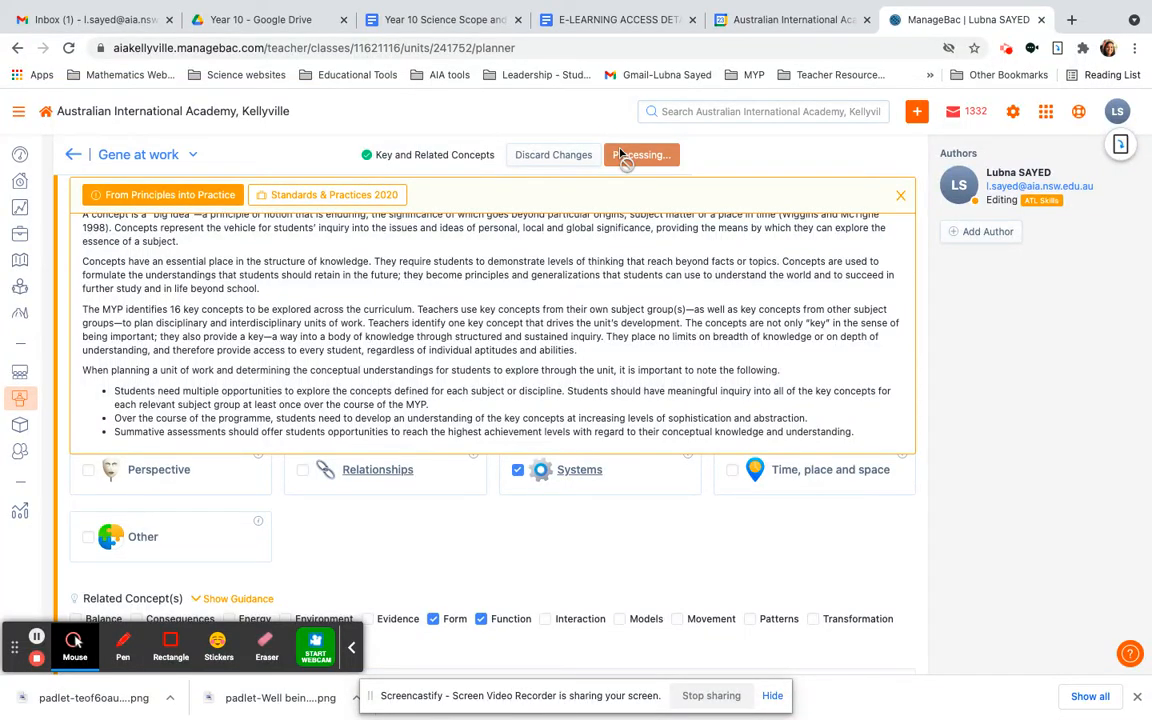
Review the Inquiry section's conceptual understanding, global context, statement of inquiry and inquiry questions
{"action": "scroll", "coordinate": [772, 459], "scroll_direction": "up", "scroll_amount": 2}
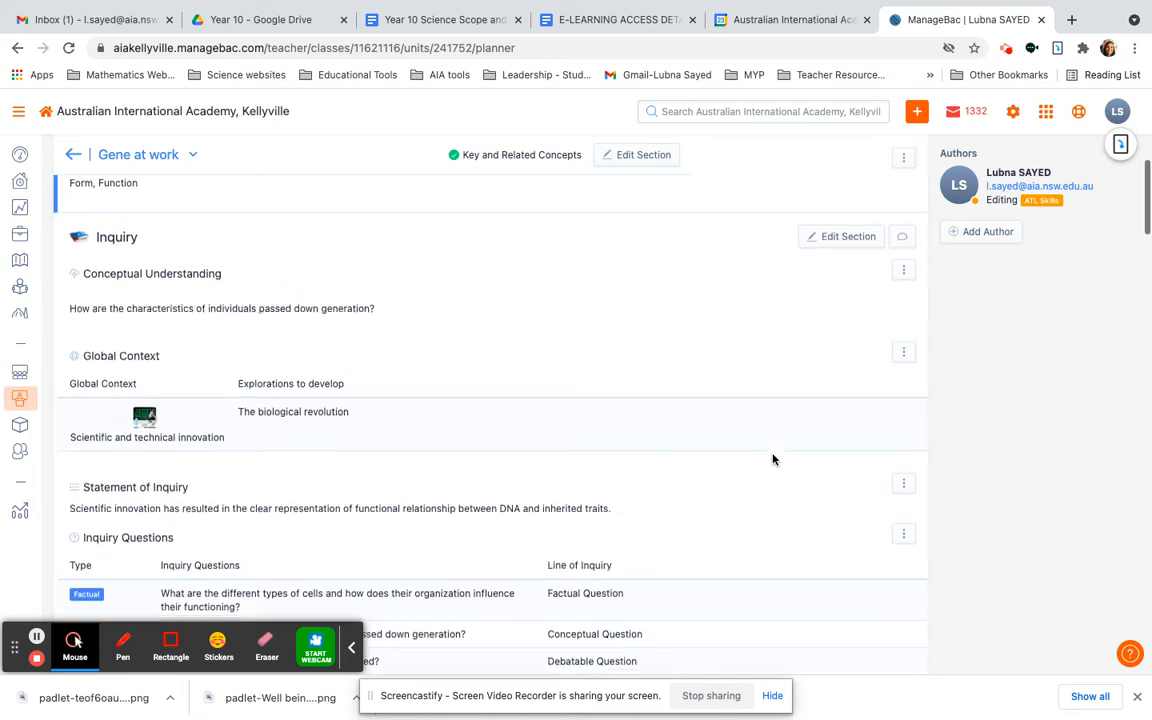
{"action": "scroll", "coordinate": [772, 459], "scroll_direction": "up", "scroll_amount": 1}
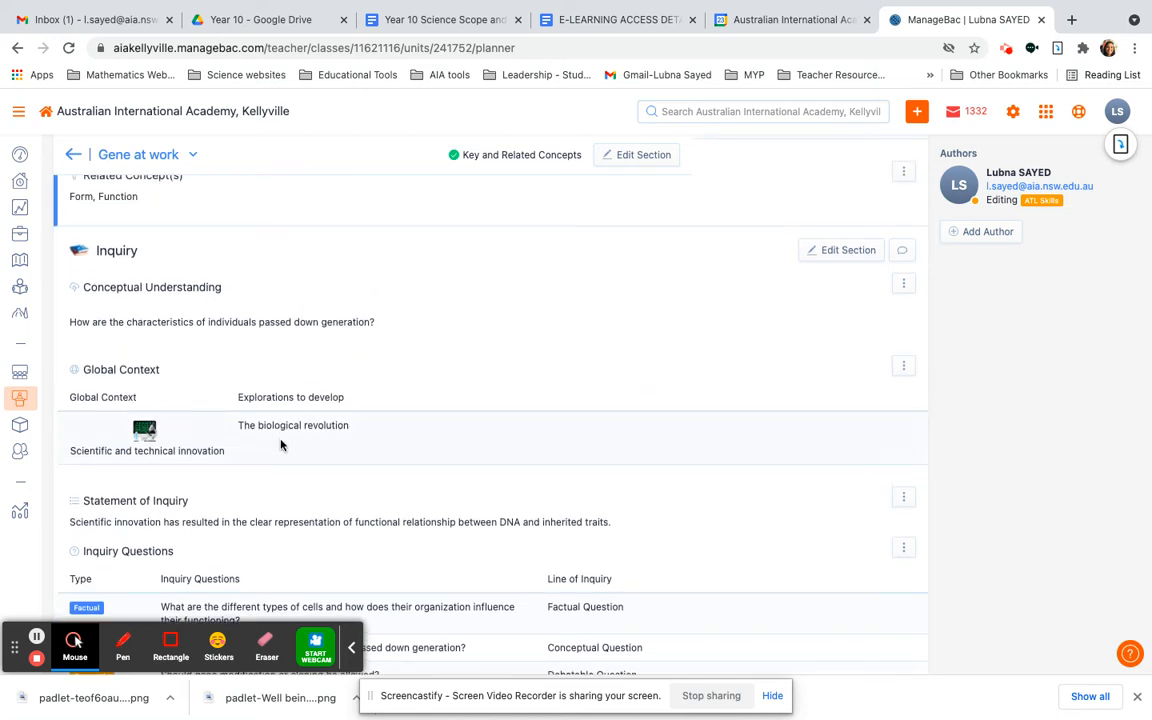
{"action": "scroll", "coordinate": [180, 440], "scroll_direction": "down", "scroll_amount": 1}
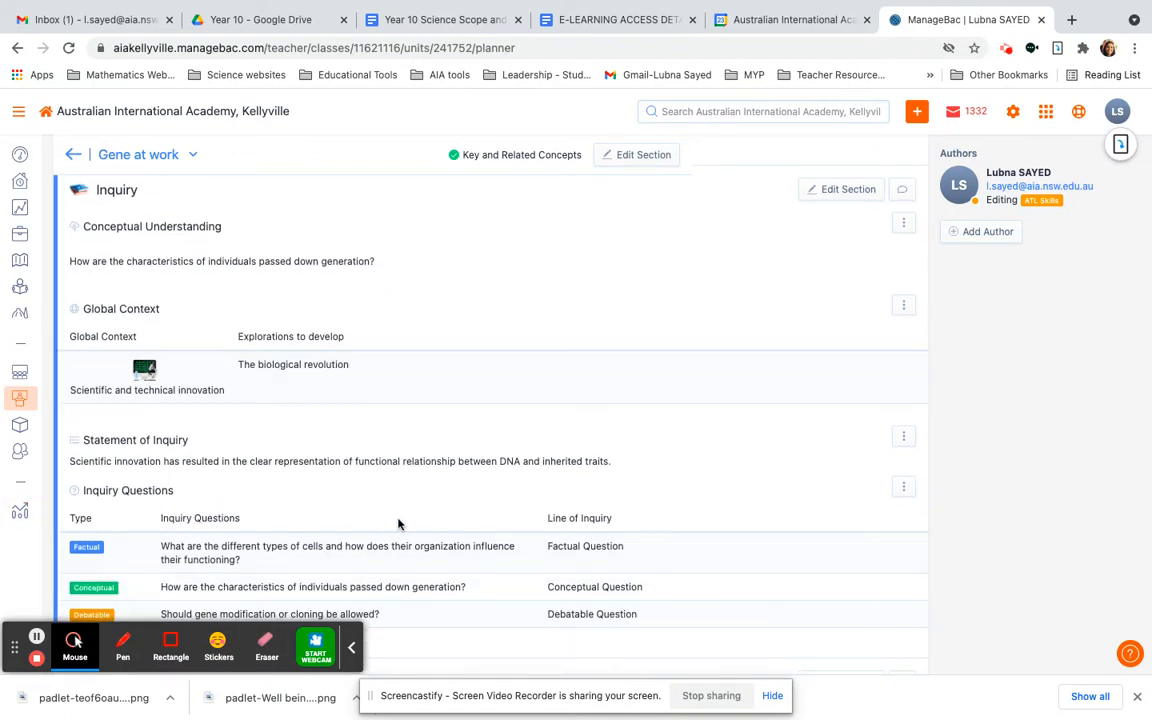
Open the Inquiry section for editing and review its conceptual understanding, global context, inquiry rationale and statement of inquiry fields
{"action": "scroll", "coordinate": [543, 536], "scroll_direction": "down", "scroll_amount": 1}
{"action": "scroll", "coordinate": [543, 533], "scroll_direction": "up", "scroll_amount": 1}
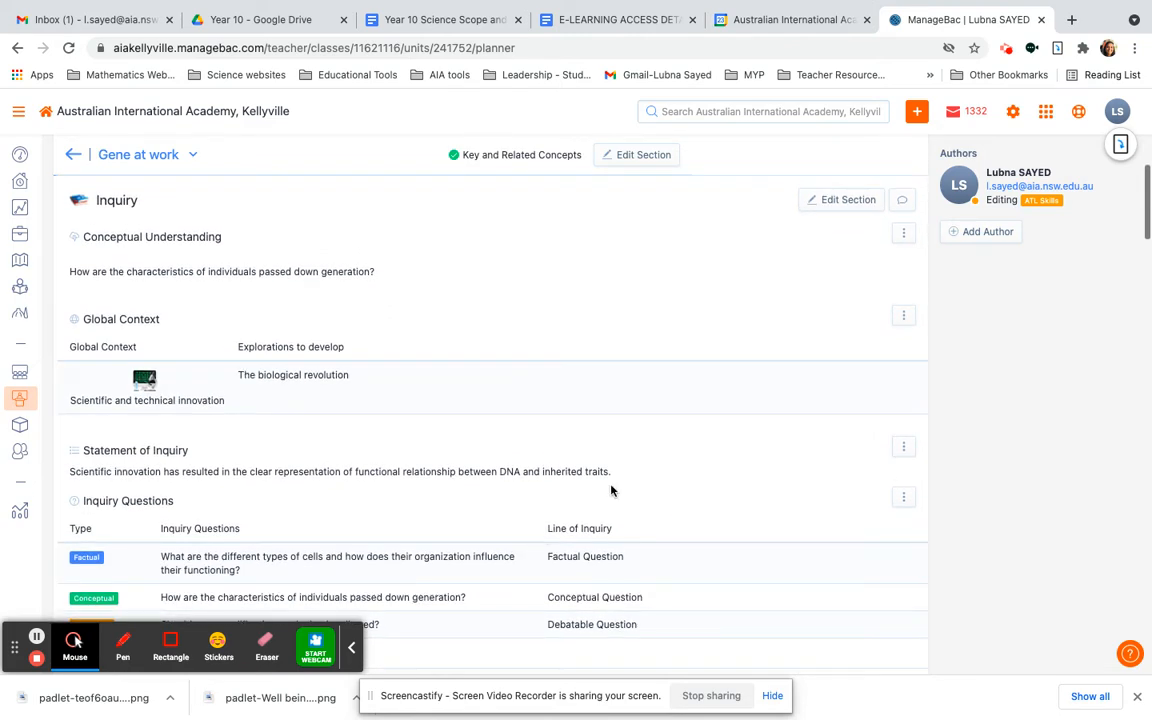
{"action": "left_click", "coordinate": [847, 204]}
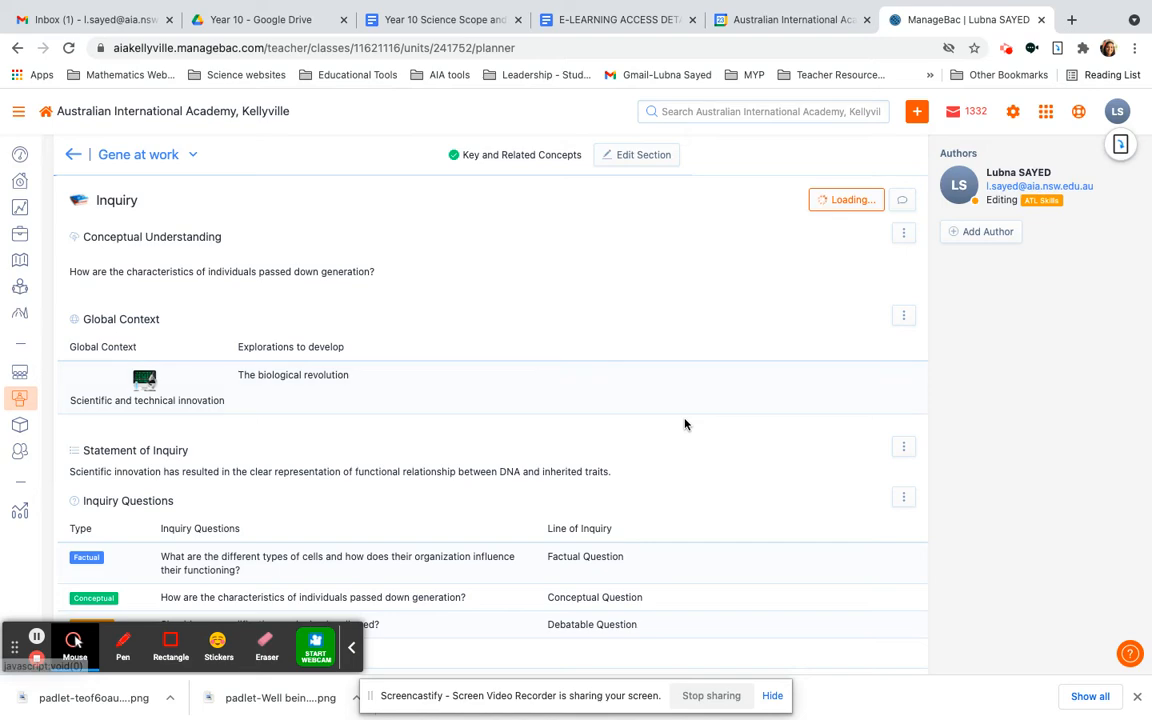
{"action": "scroll", "coordinate": [685, 424], "scroll_direction": "down", "scroll_amount": 5}
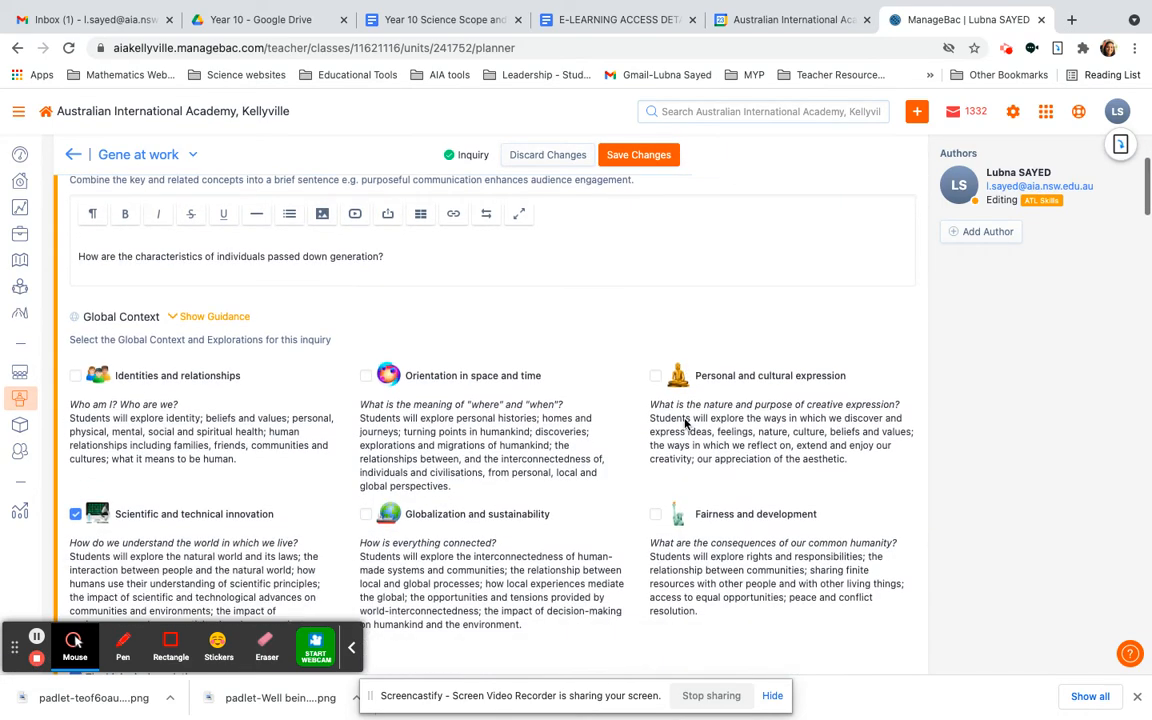
{"action": "scroll", "coordinate": [685, 424], "scroll_direction": "down", "scroll_amount": 1}
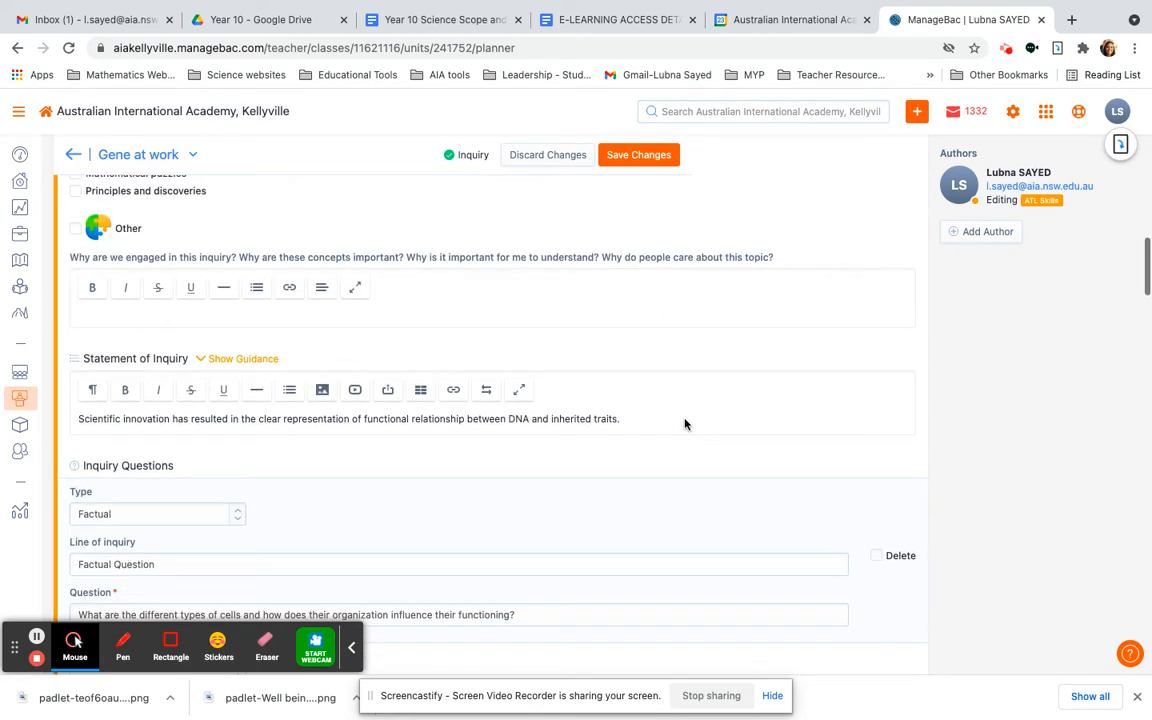
{"action": "scroll", "coordinate": [686, 425], "scroll_direction": "down", "scroll_amount": 1}
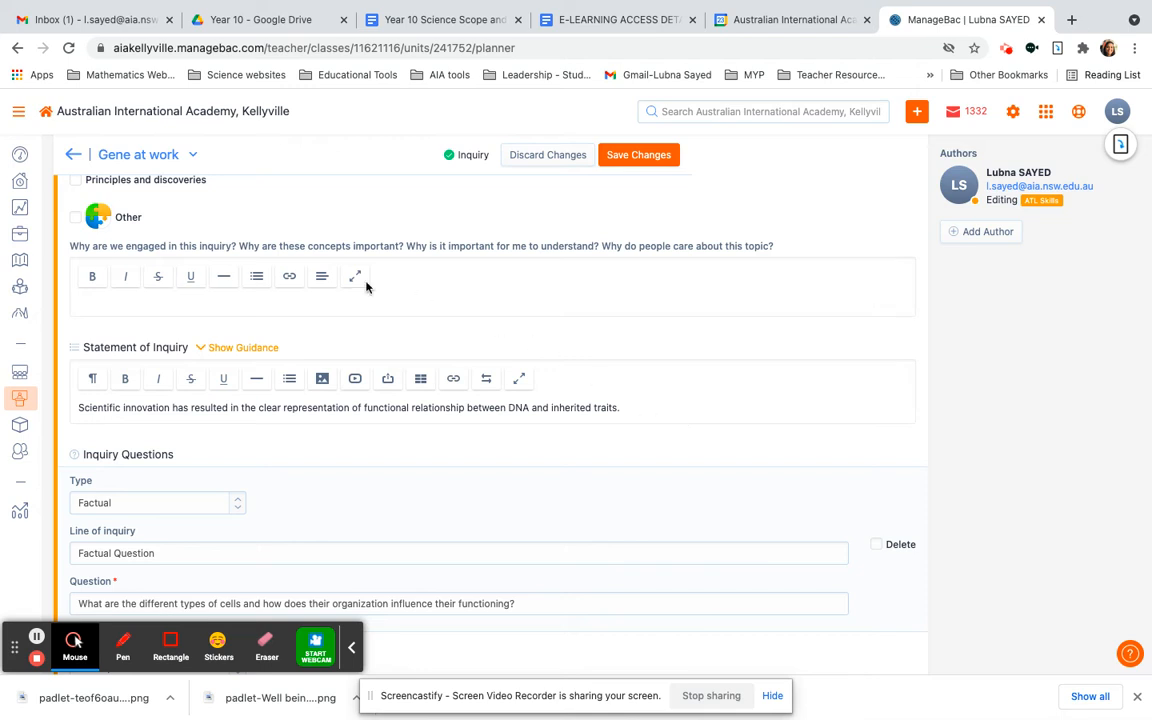
{"action": "left_click", "coordinate": [322, 304]}
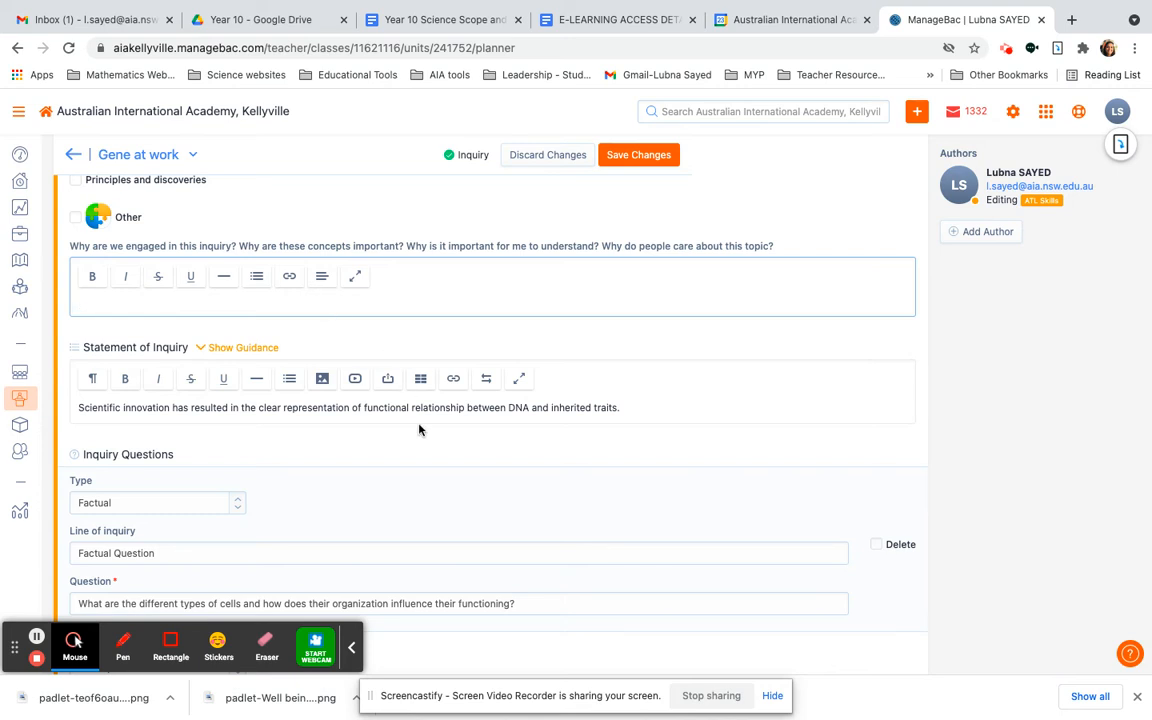
Check the factual, conceptual and debatable inquiry questions and add another blank item with the type Factual
{"action": "scroll", "coordinate": [419, 430], "scroll_direction": "down", "scroll_amount": 3}
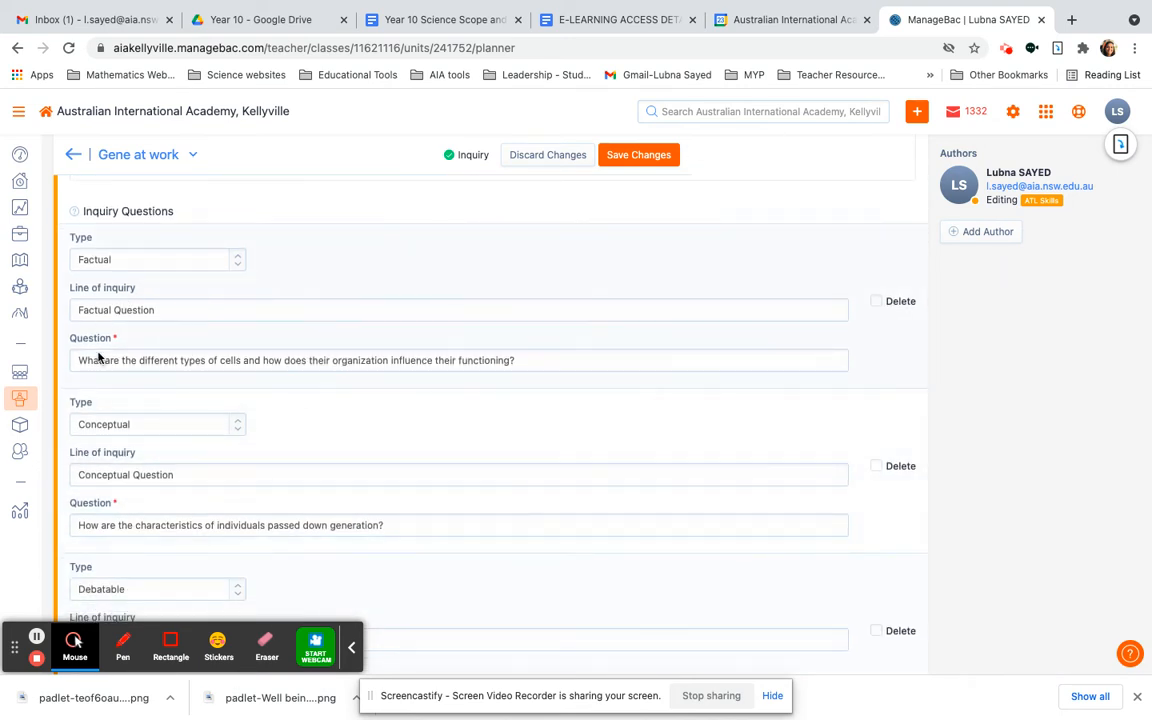
{"action": "scroll", "coordinate": [185, 438], "scroll_direction": "down", "scroll_amount": 2}
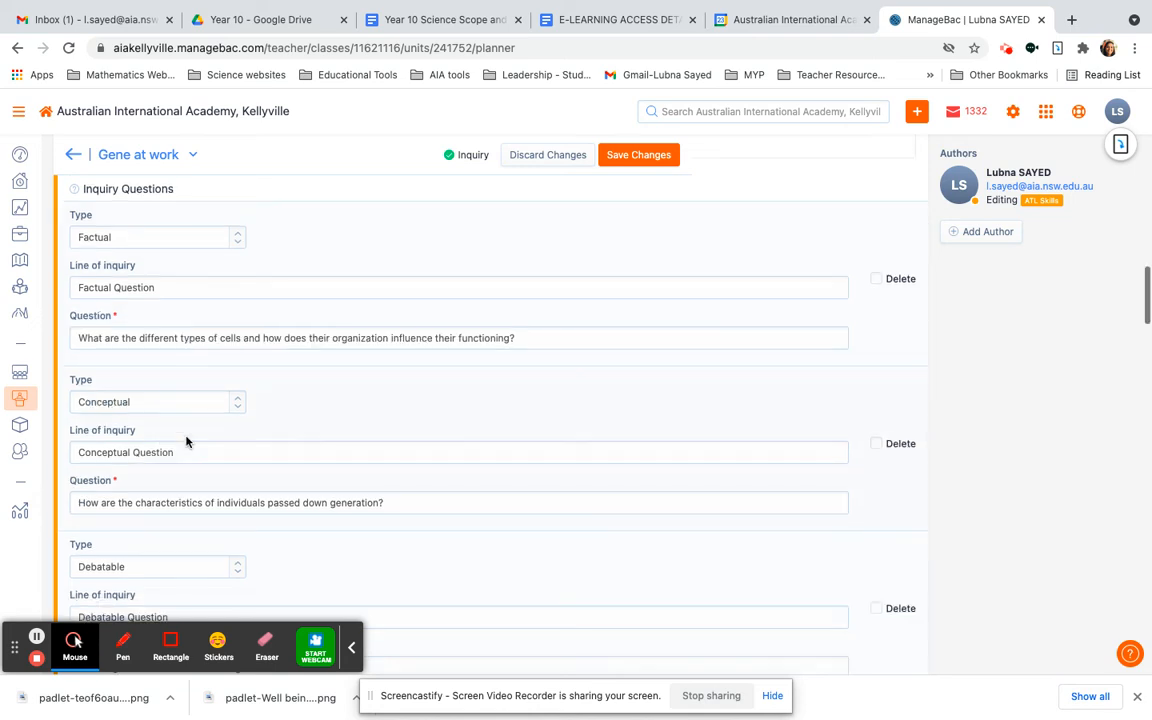
{"action": "scroll", "coordinate": [185, 441], "scroll_direction": "down", "scroll_amount": 3}
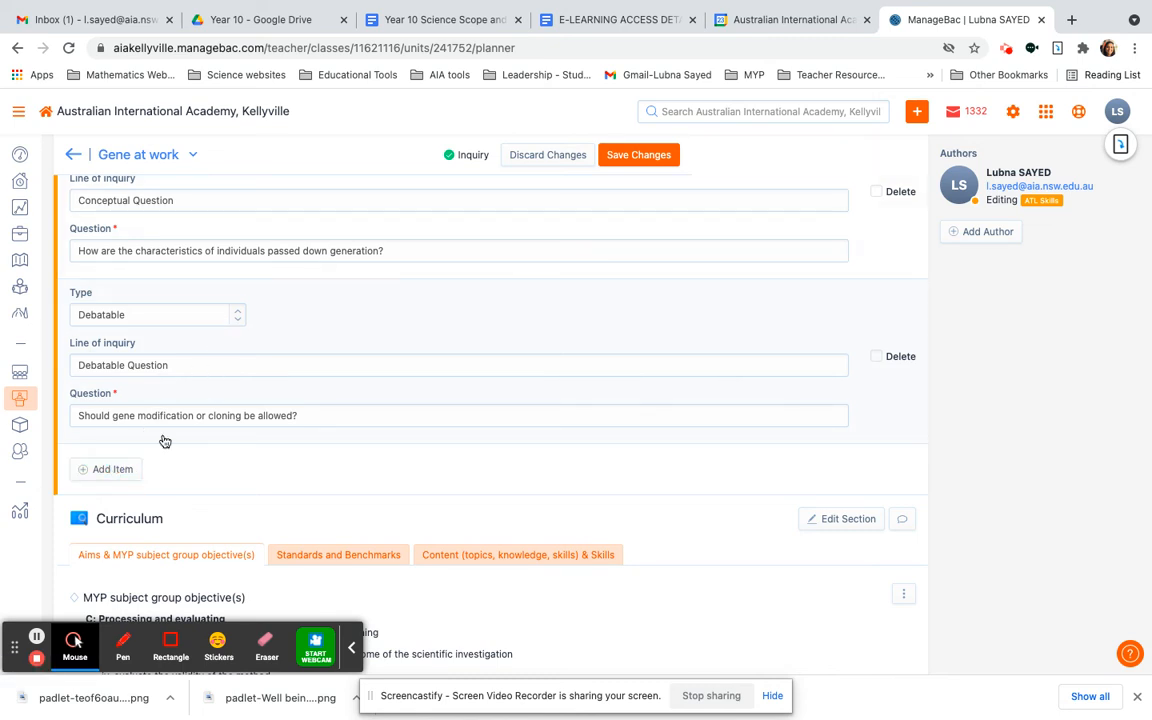
{"action": "left_click", "coordinate": [108, 469]}
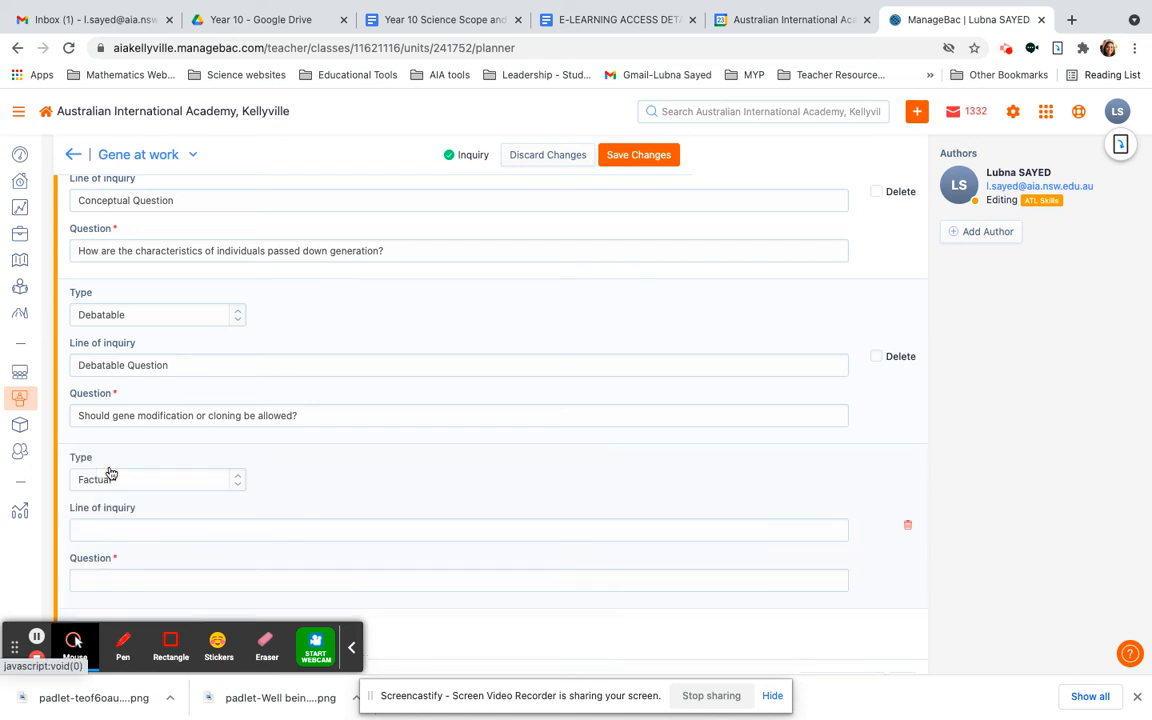
{"action": "scroll", "coordinate": [222, 475], "scroll_direction": "down", "scroll_amount": 2}
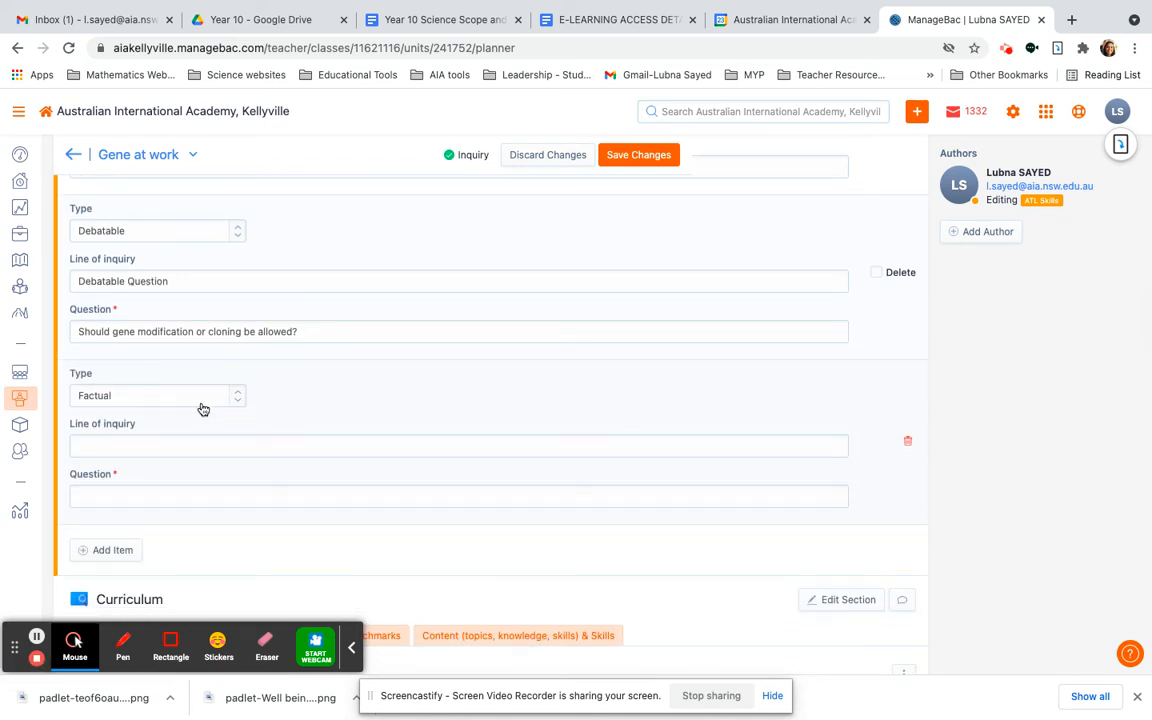
{"action": "left_click", "coordinate": [200, 402]}
{"action": "left_click", "coordinate": [200, 402]}
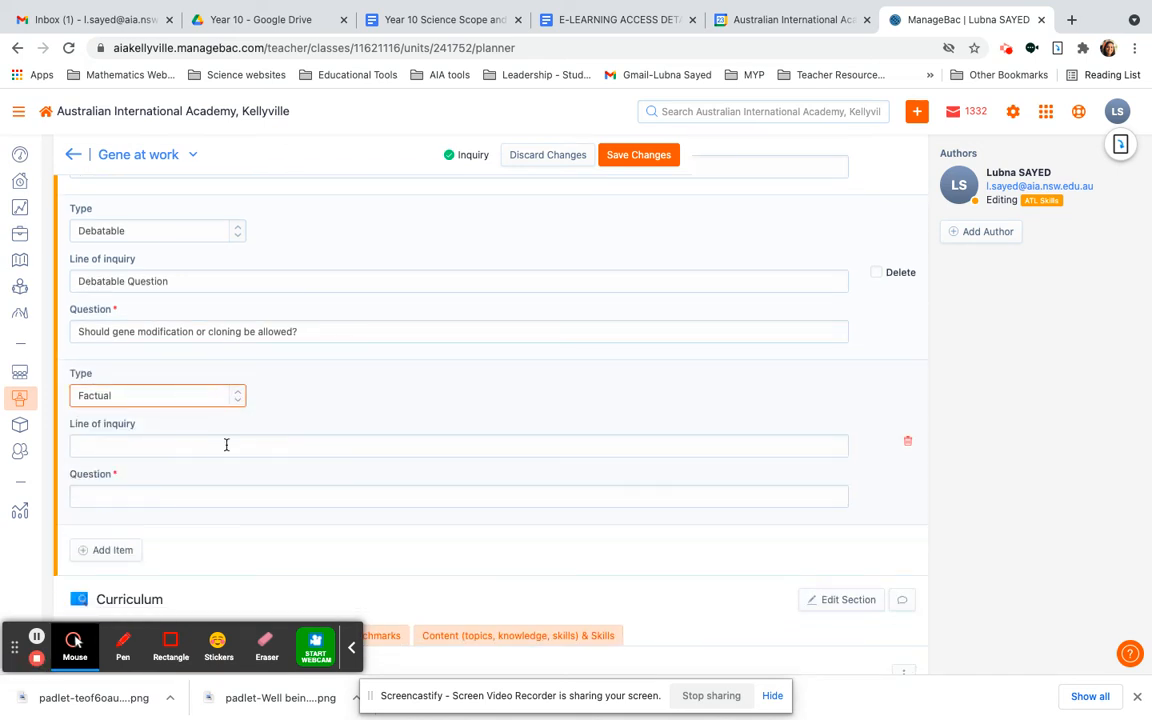
Review the unit's Curriculum objectives, ATL Skills, Developing IB Learners, Integration, Connections and formative Assessment sections
{"action": "scroll", "coordinate": [259, 557], "scroll_direction": "down", "scroll_amount": 5}
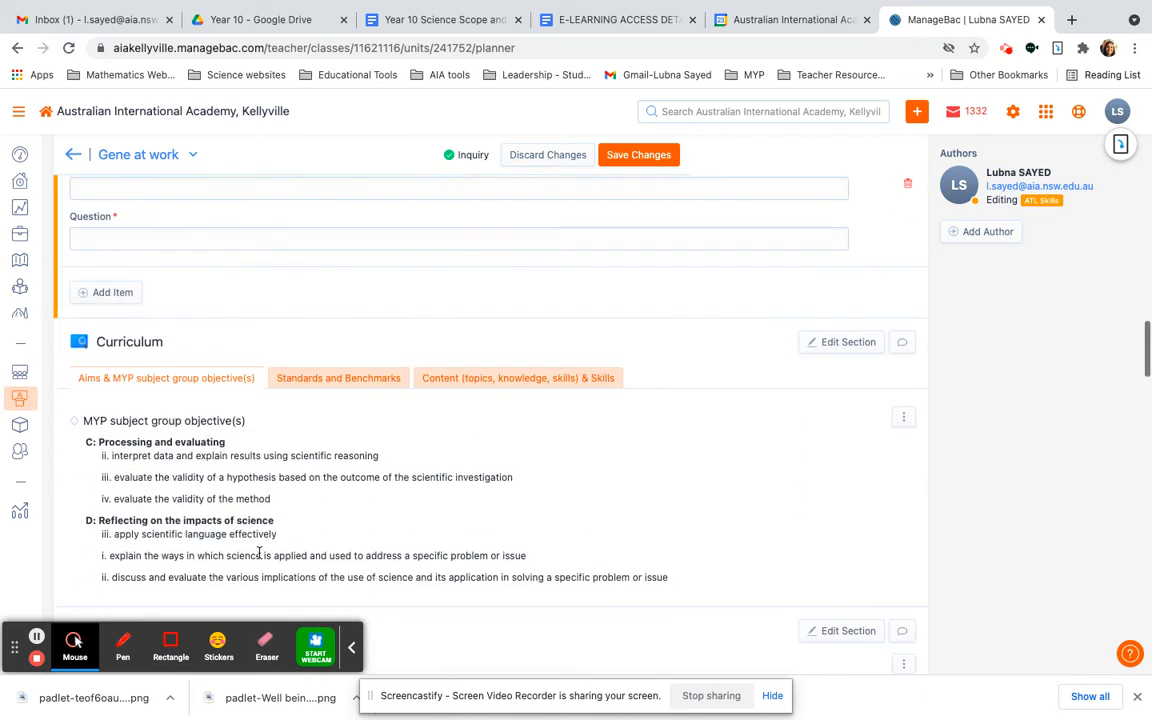
{"action": "scroll", "coordinate": [494, 580], "scroll_direction": "down", "scroll_amount": 1}
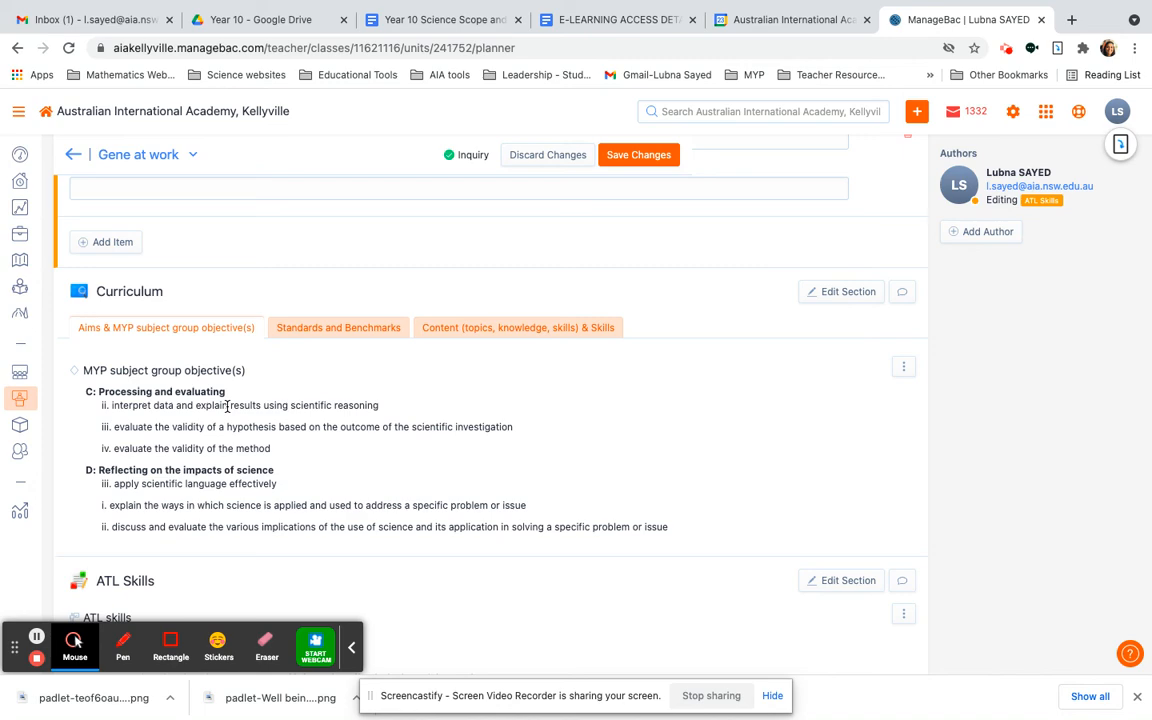
{"action": "scroll", "coordinate": [228, 405], "scroll_direction": "down", "scroll_amount": 5}
{"action": "scroll", "coordinate": [229, 487], "scroll_direction": "down", "scroll_amount": 16}
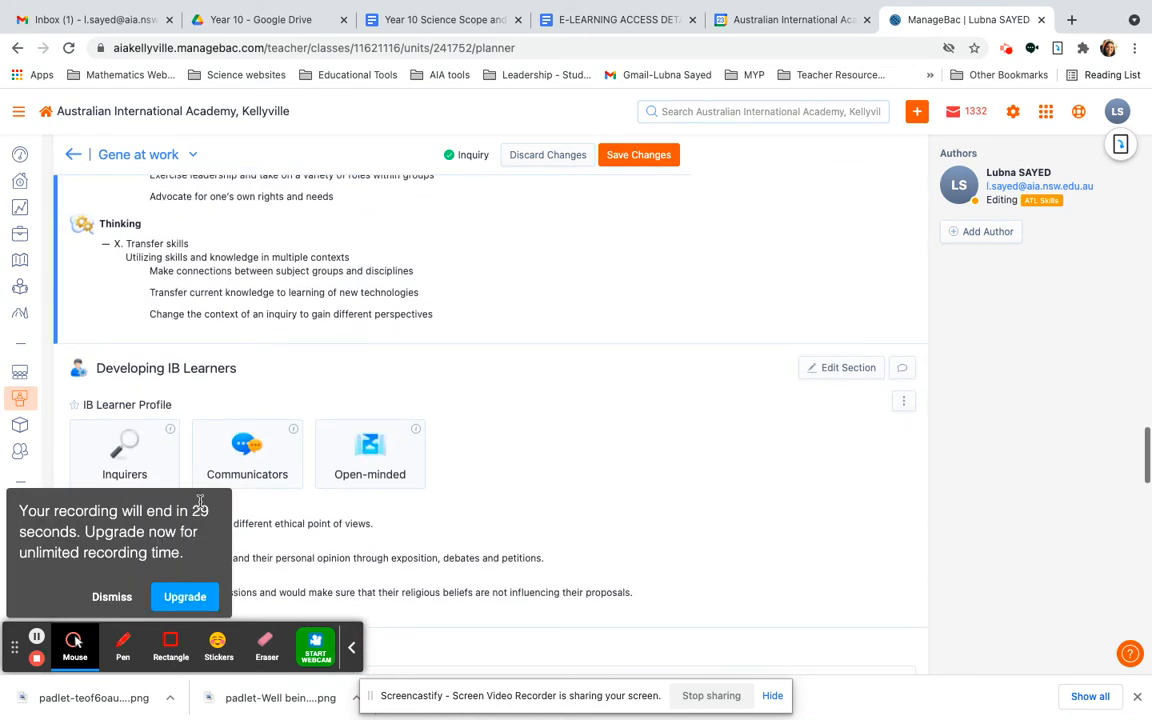
{"action": "left_click", "coordinate": [112, 596]}
{"action": "scroll", "coordinate": [416, 572], "scroll_direction": "down", "scroll_amount": 3}
{"action": "scroll", "coordinate": [416, 572], "scroll_direction": "down", "scroll_amount": 6}
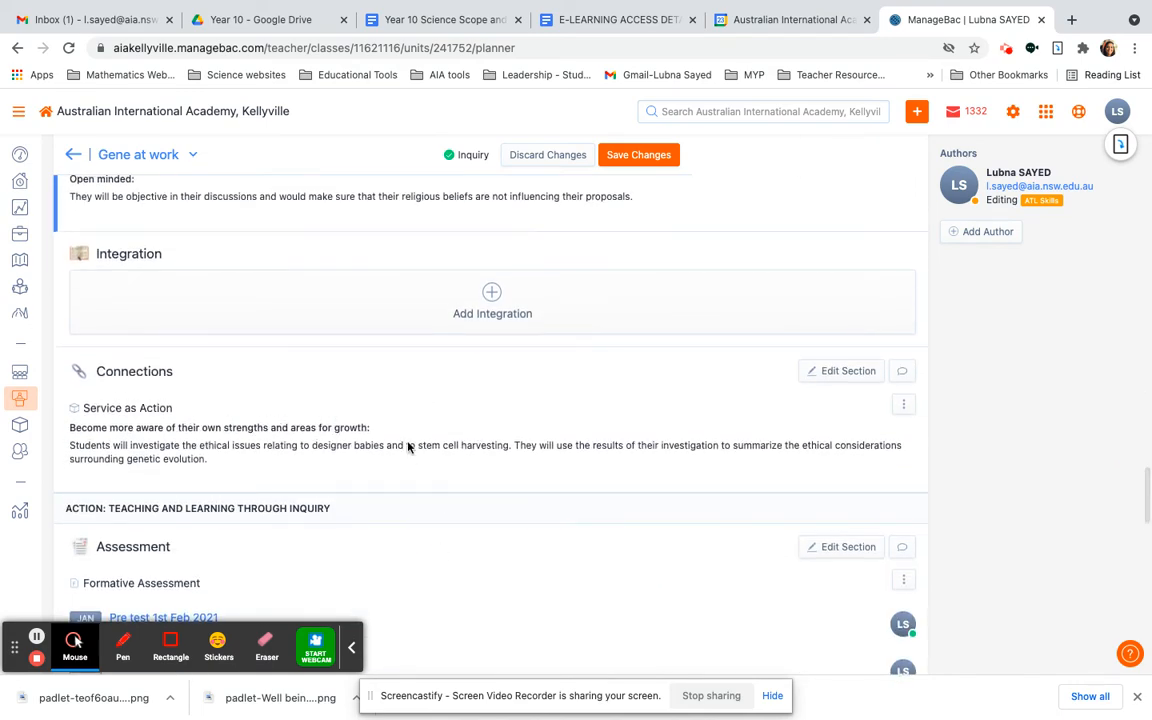
{"action": "scroll", "coordinate": [417, 461], "scroll_direction": "down", "scroll_amount": 10}
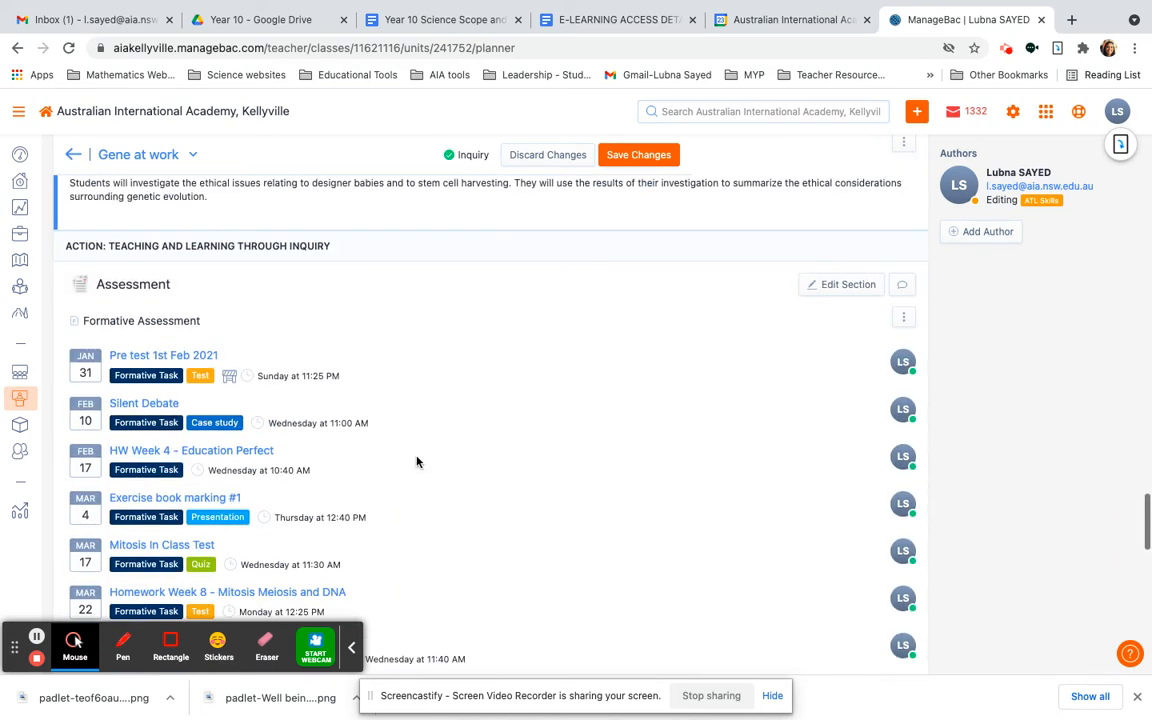
{"action": "scroll", "coordinate": [417, 458], "scroll_direction": "up", "scroll_amount": 12}
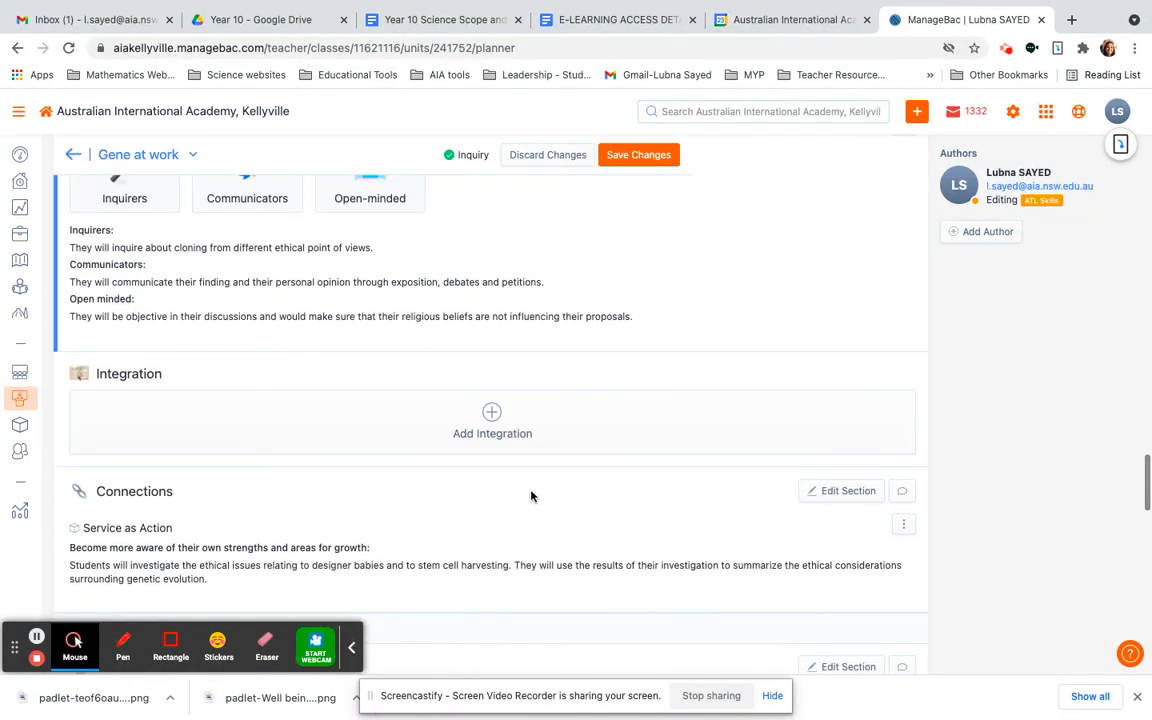
{"action": "scroll", "coordinate": [532, 494], "scroll_direction": "down", "scroll_amount": 3}
{"action": "scroll", "coordinate": [455, 560], "scroll_direction": "up", "scroll_amount": 7}
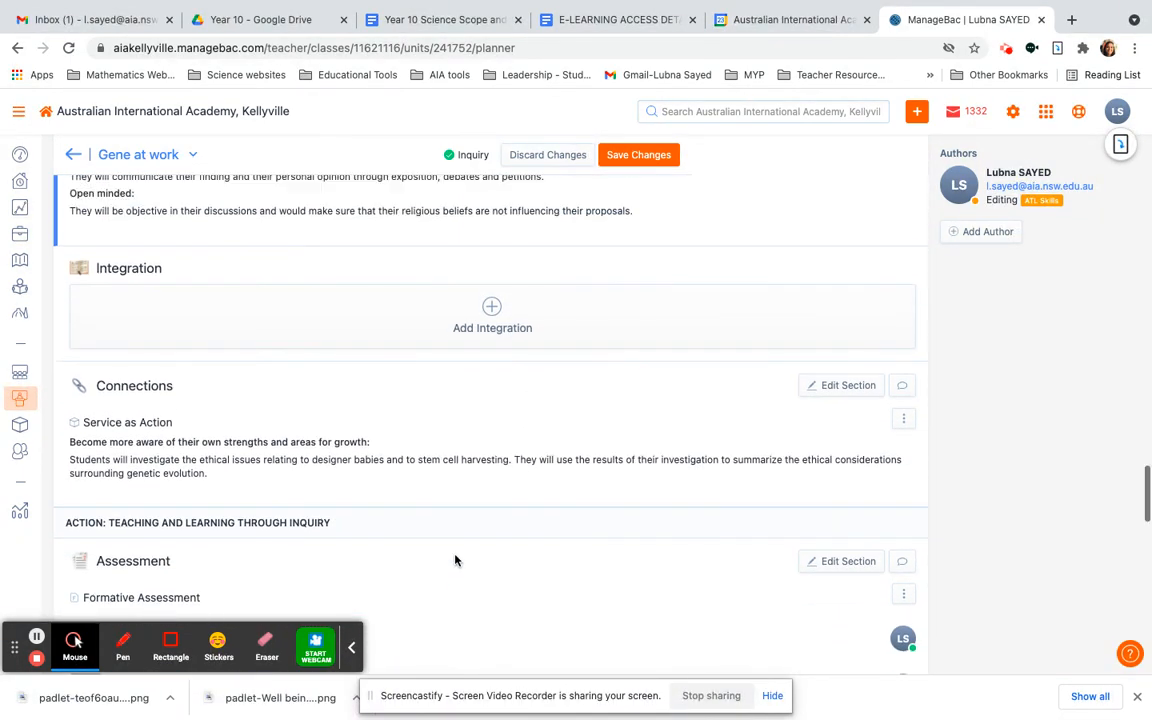
{"action": "scroll", "coordinate": [455, 560], "scroll_direction": "up", "scroll_amount": 7}
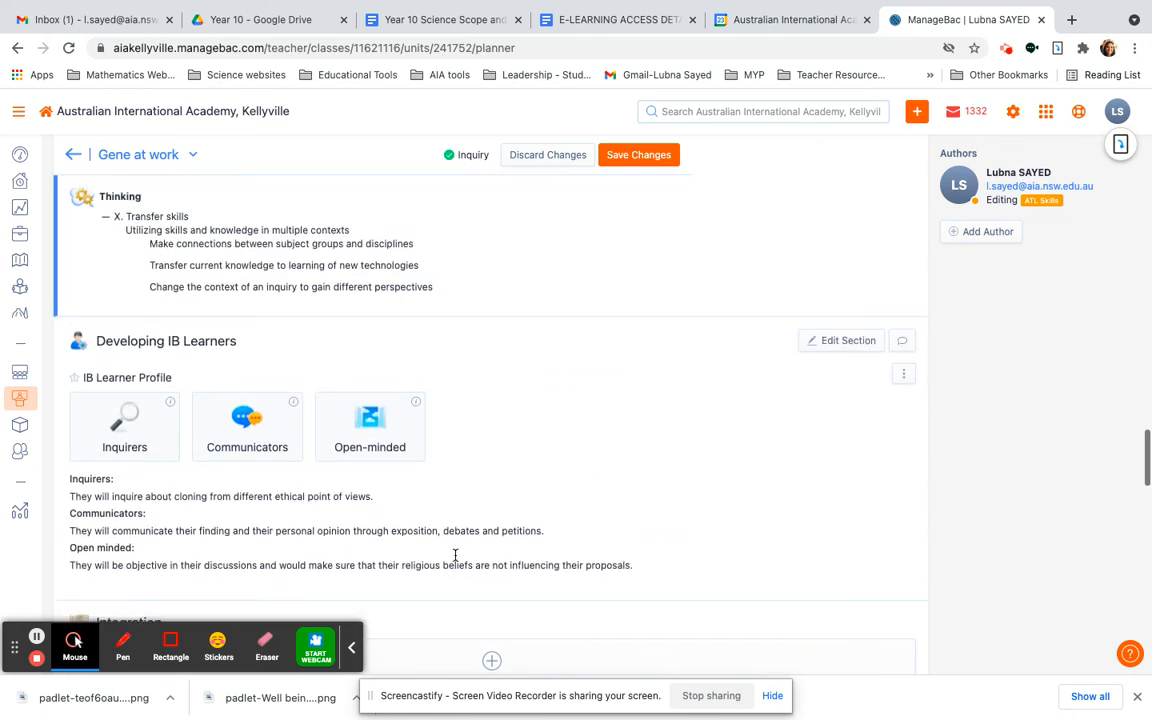
{"action": "scroll", "coordinate": [455, 560], "scroll_direction": "up", "scroll_amount": 7}
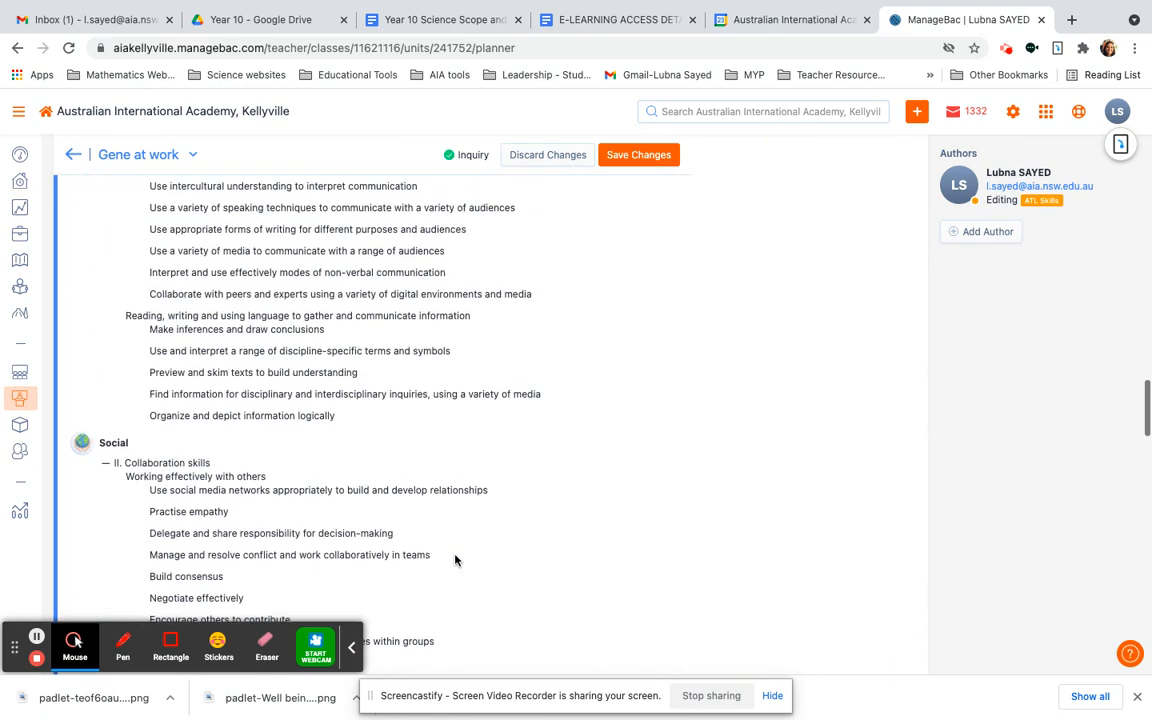